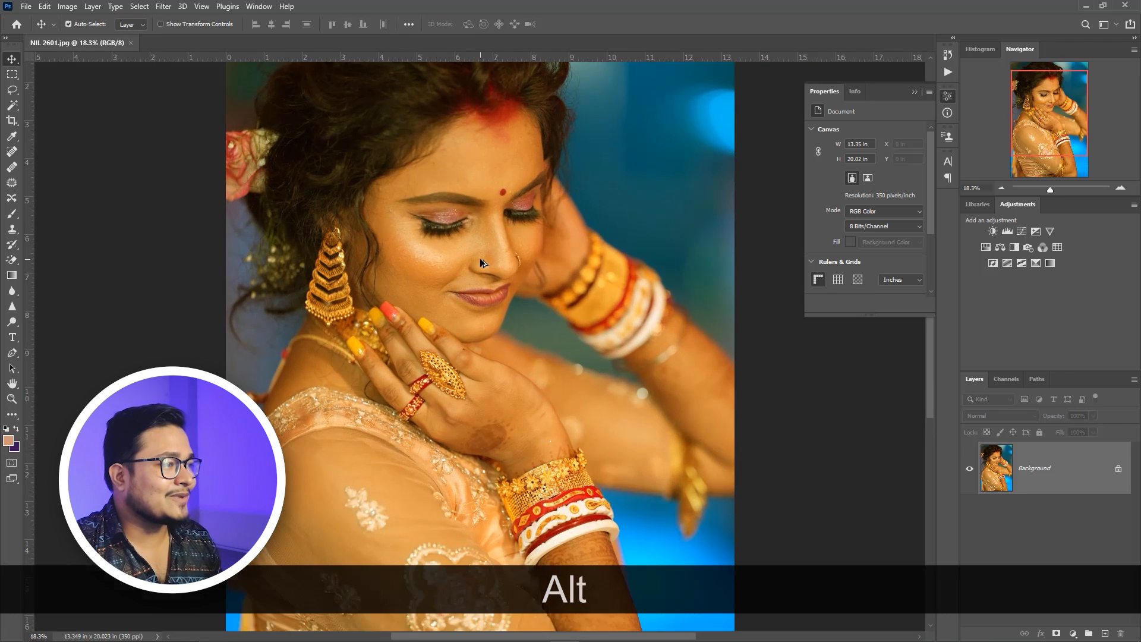
Duplicate the Background layer and apply the Average blur filter to the copy
scroll(398, 214, down, 3)
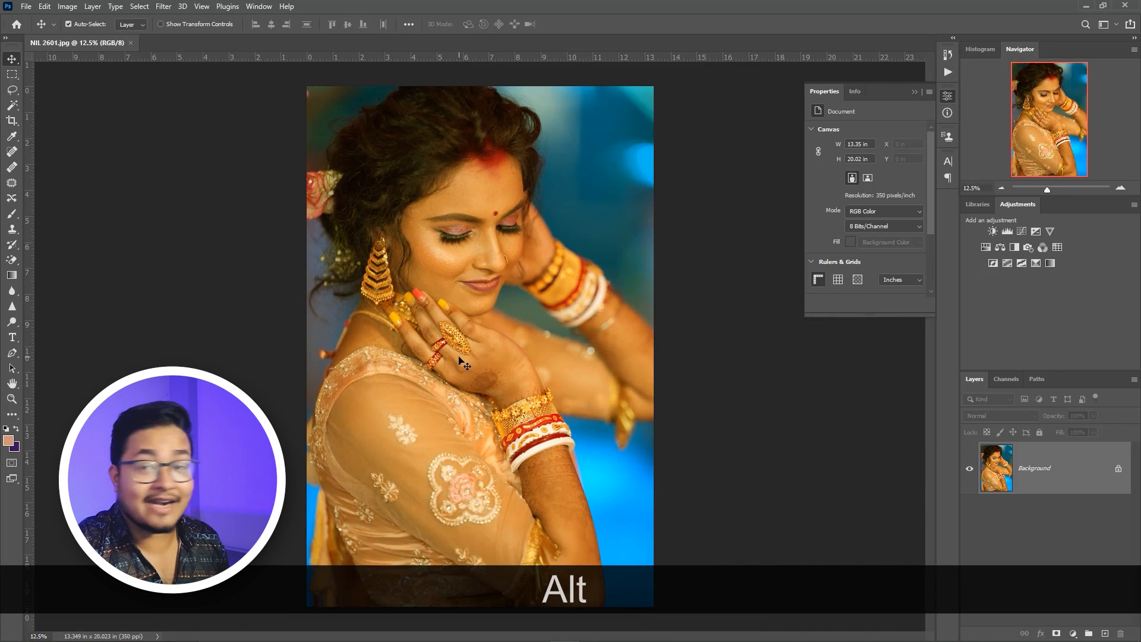
scroll(463, 361, up, 2)
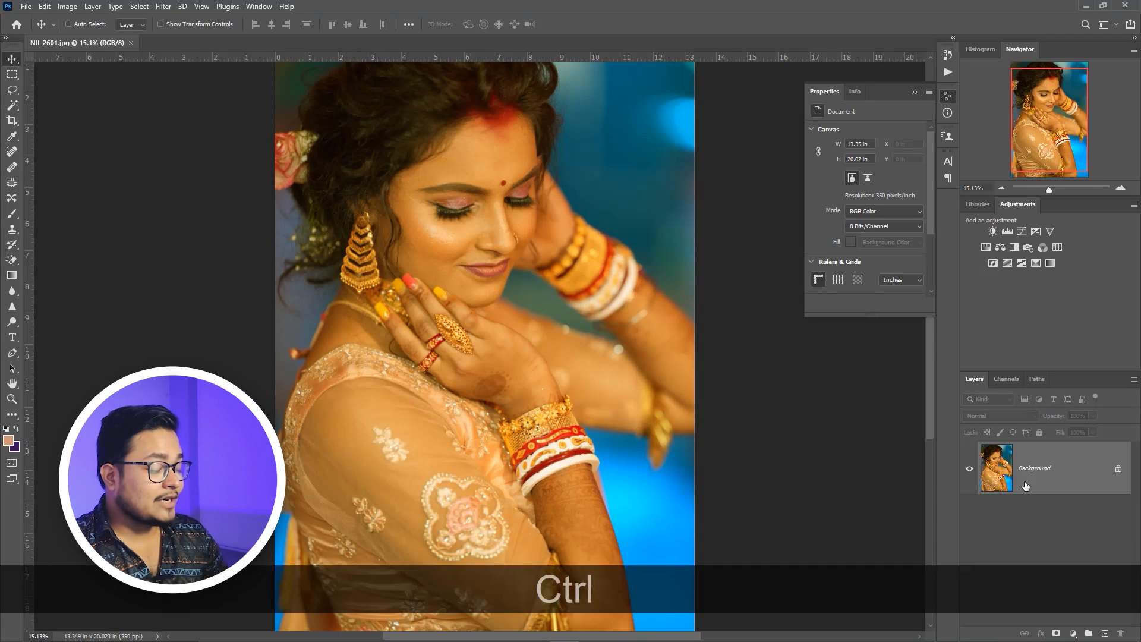
key(ctrl+j)
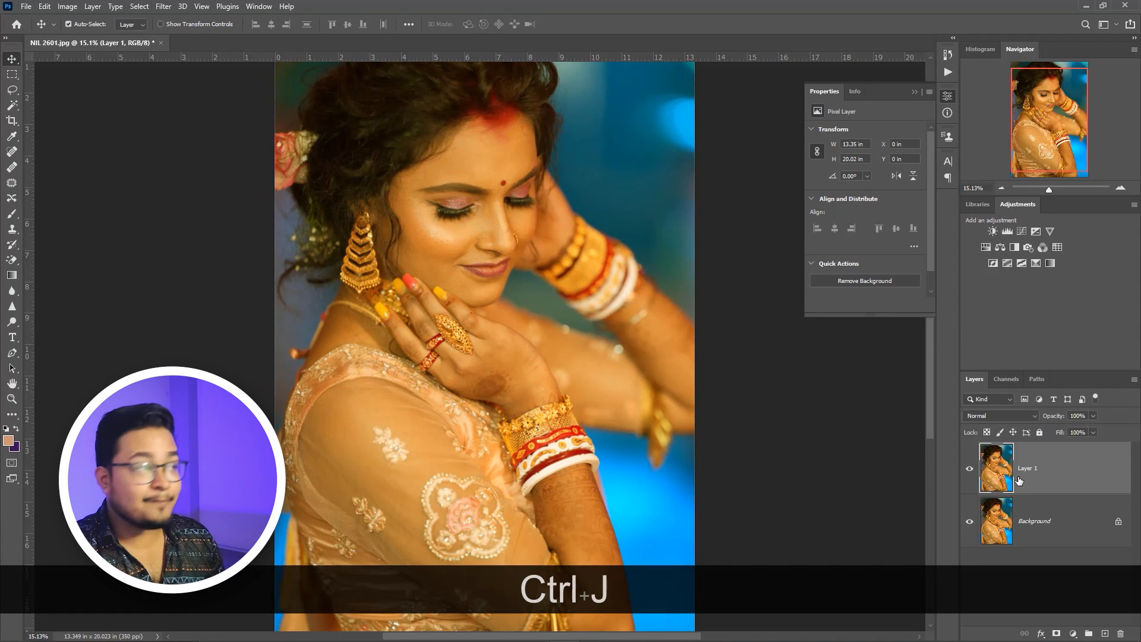
click(163, 6)
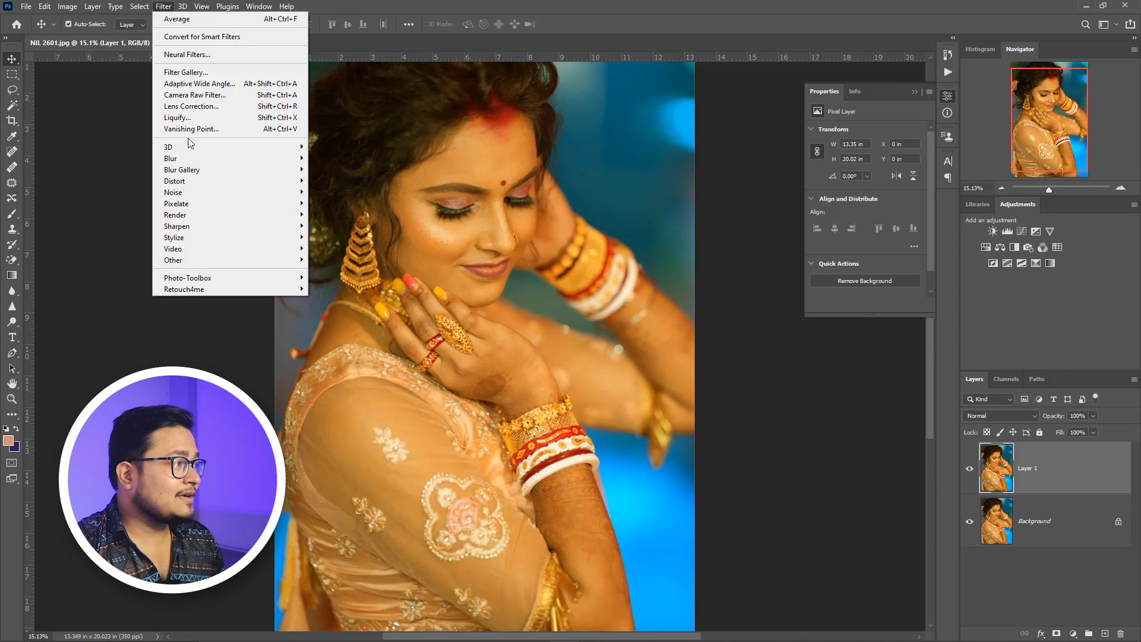
mouse_move(194, 163)
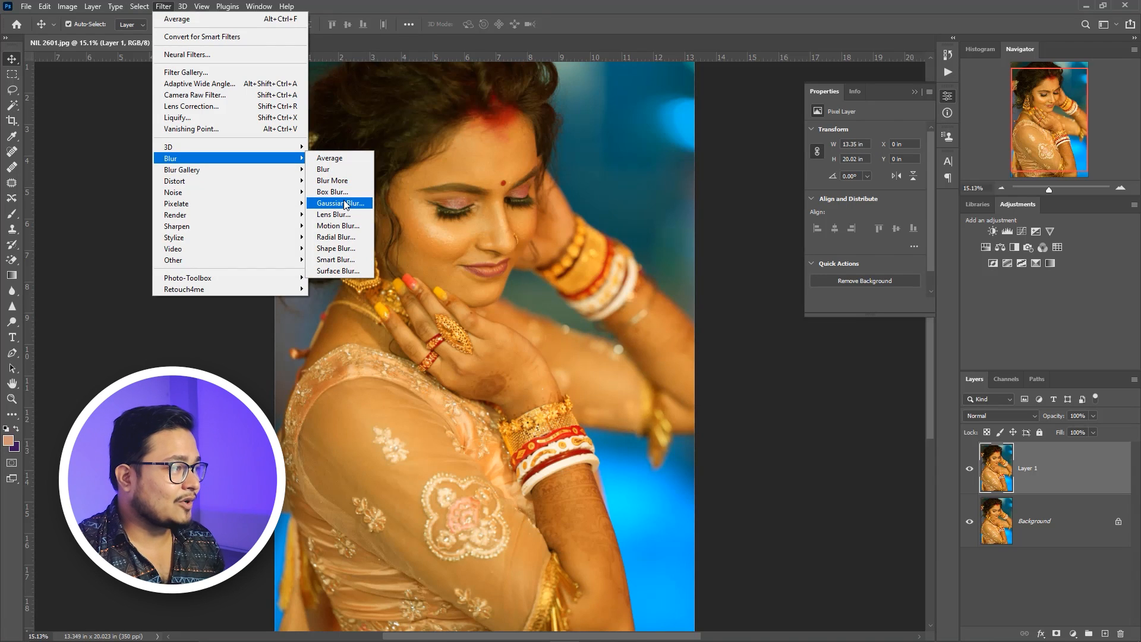
click(350, 163)
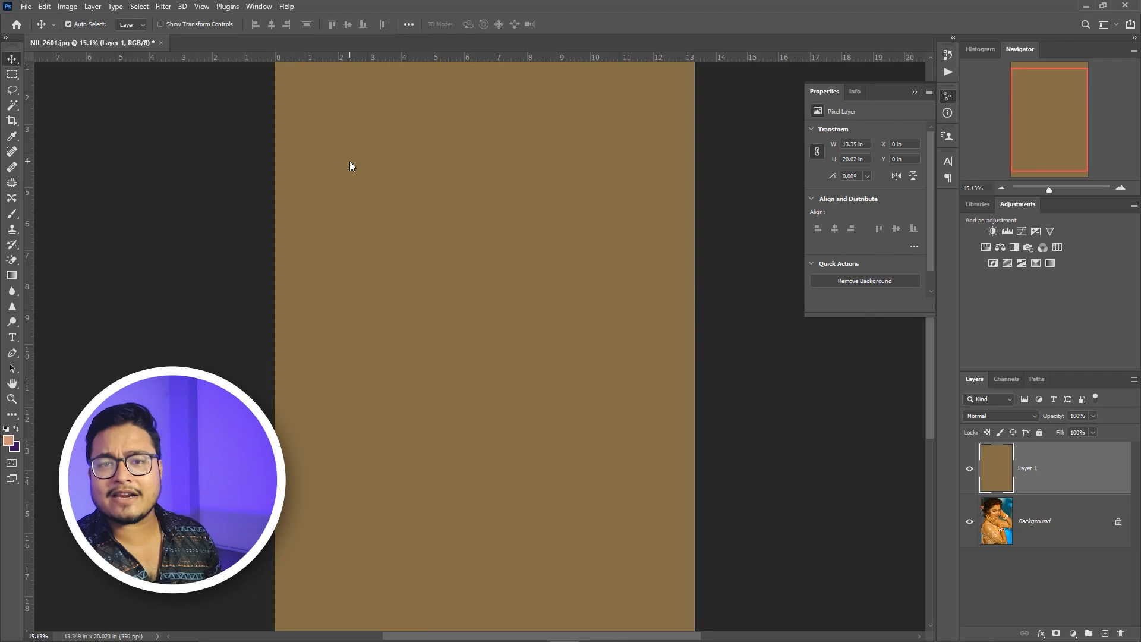
click(970, 471)
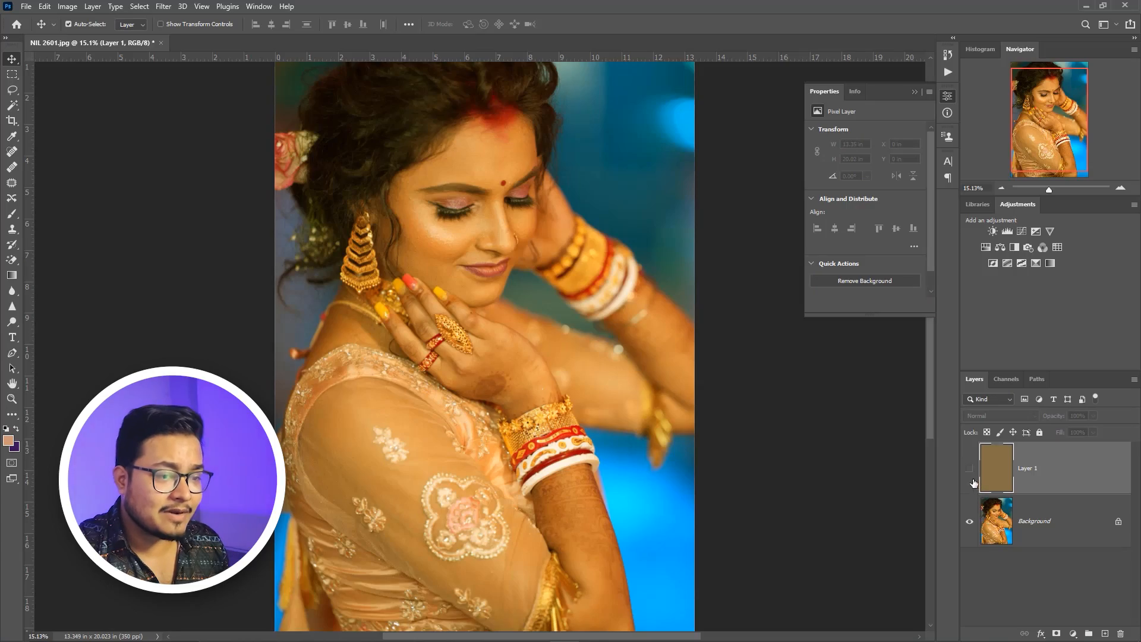
click(969, 471)
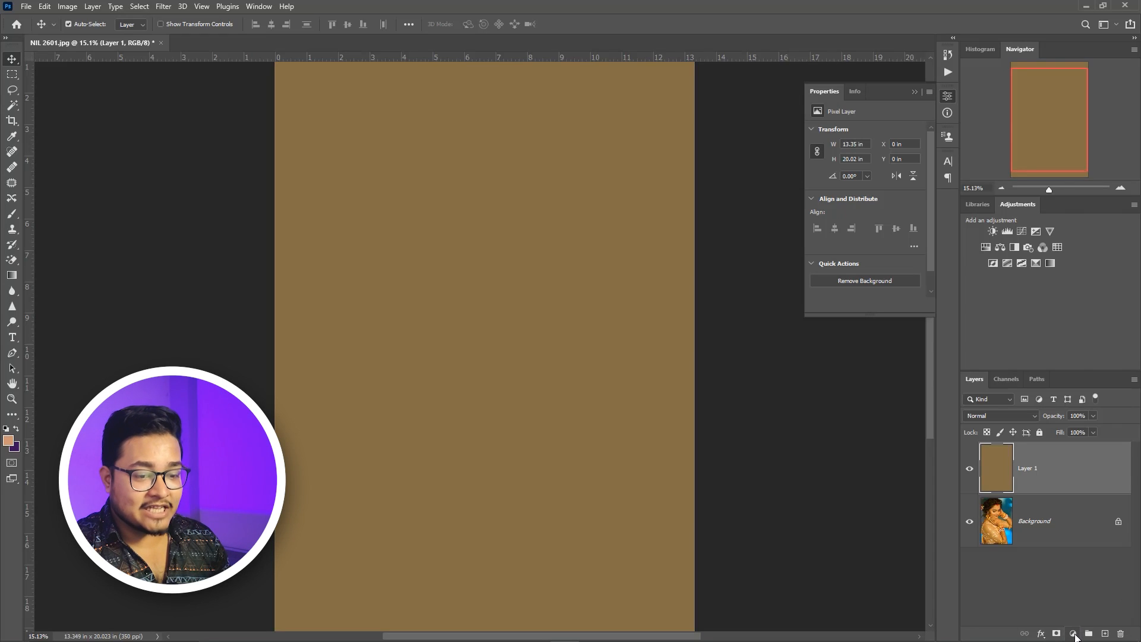
Add a Levels adjustment layer above the averaged copy and sample its brown color as the gray point
click(1074, 635)
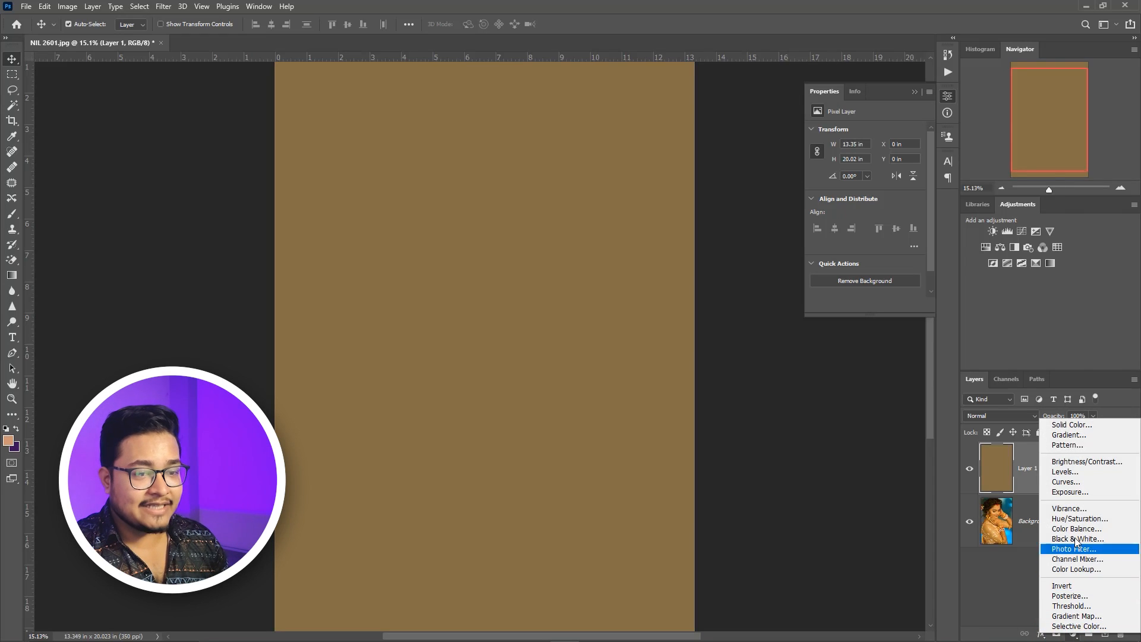
click(1063, 471)
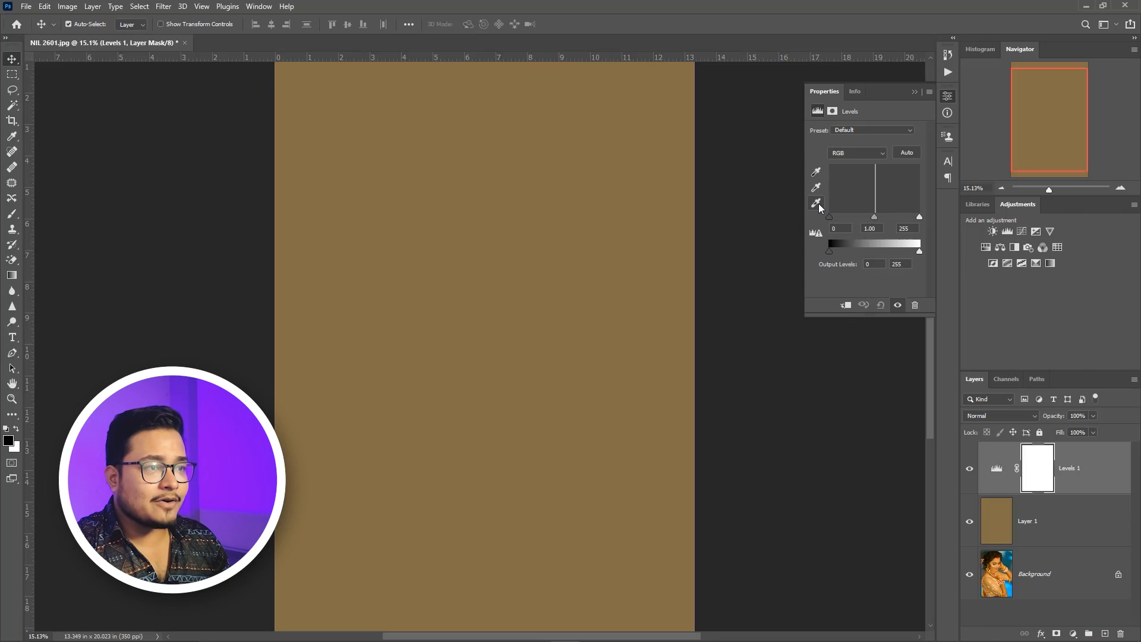
click(817, 188)
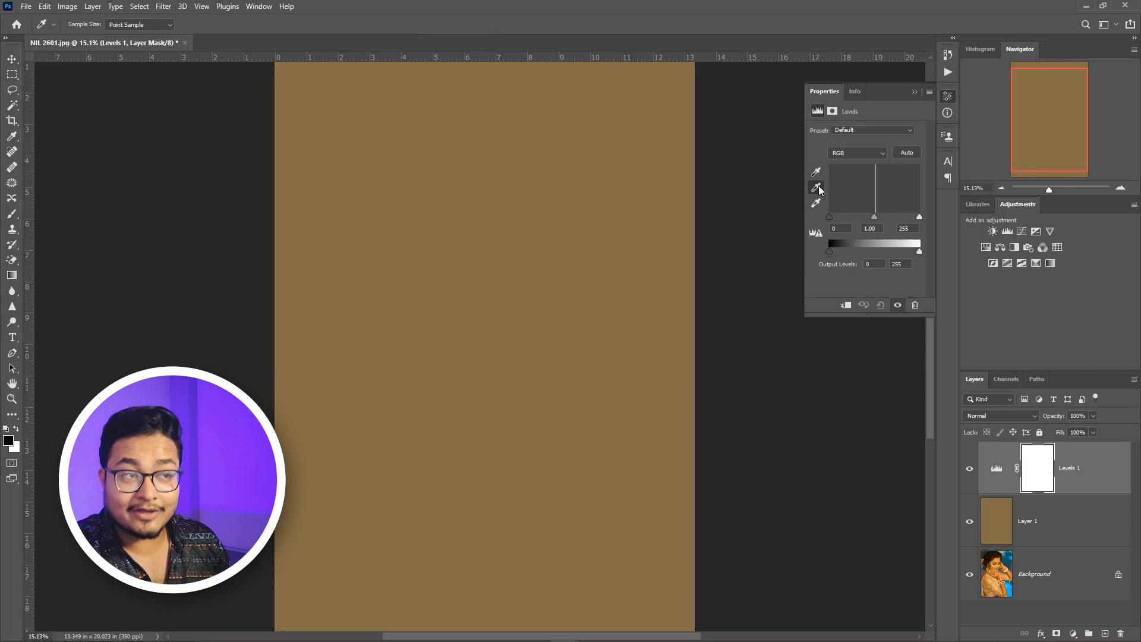
click(528, 272)
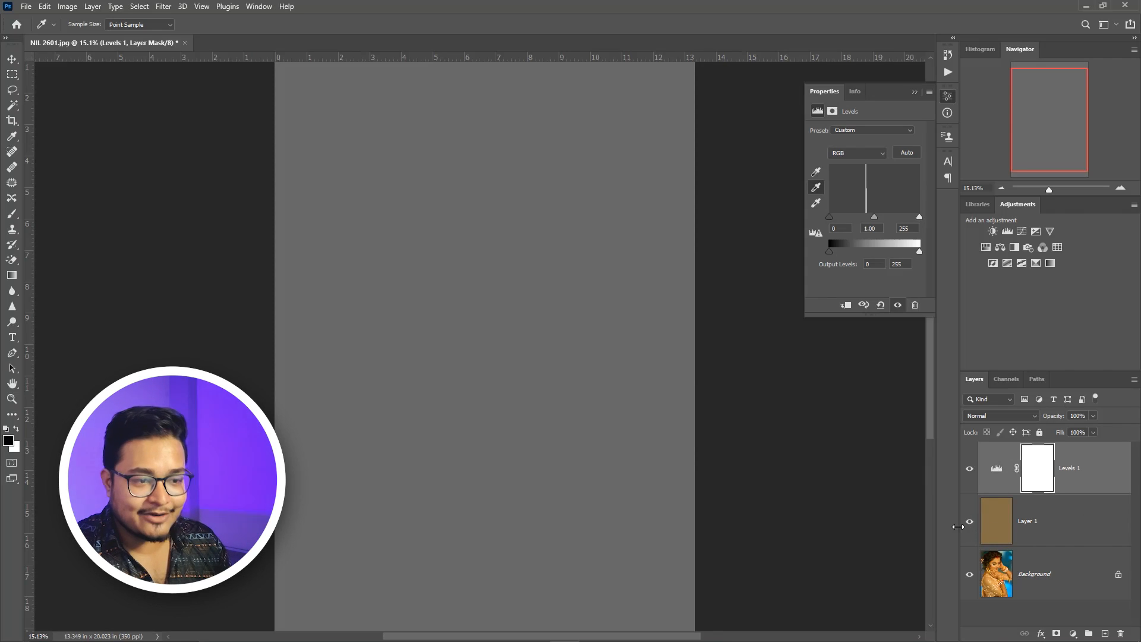
Hide the averaged color layer and compare the photo before and after the Levels correction
click(969, 521)
scroll(545, 363, down, 1)
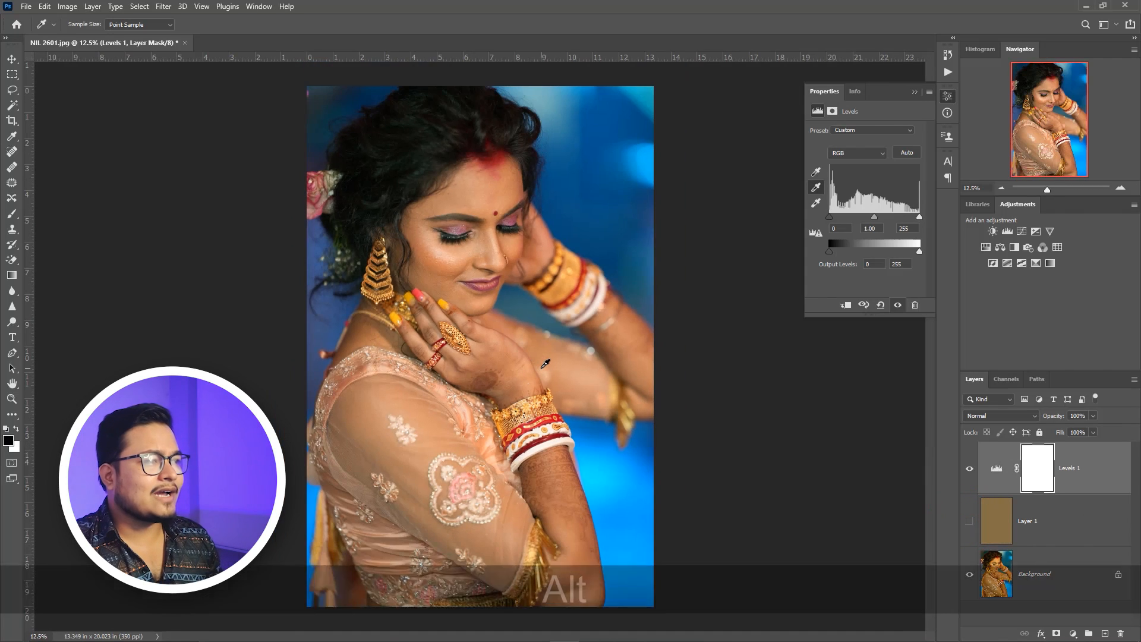
alt+click(969, 468)
alt+click(970, 473)
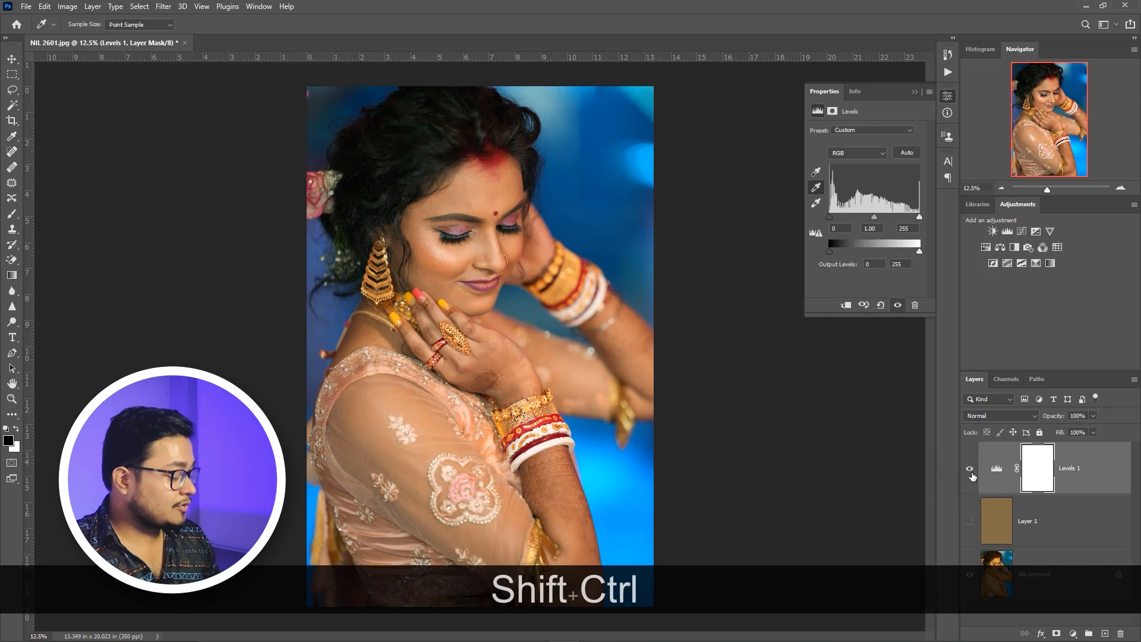
Stamp all visible layers into a new top layer and smooth its skin with the SkinFiner filter
key(ctrl+shift+alt+e)
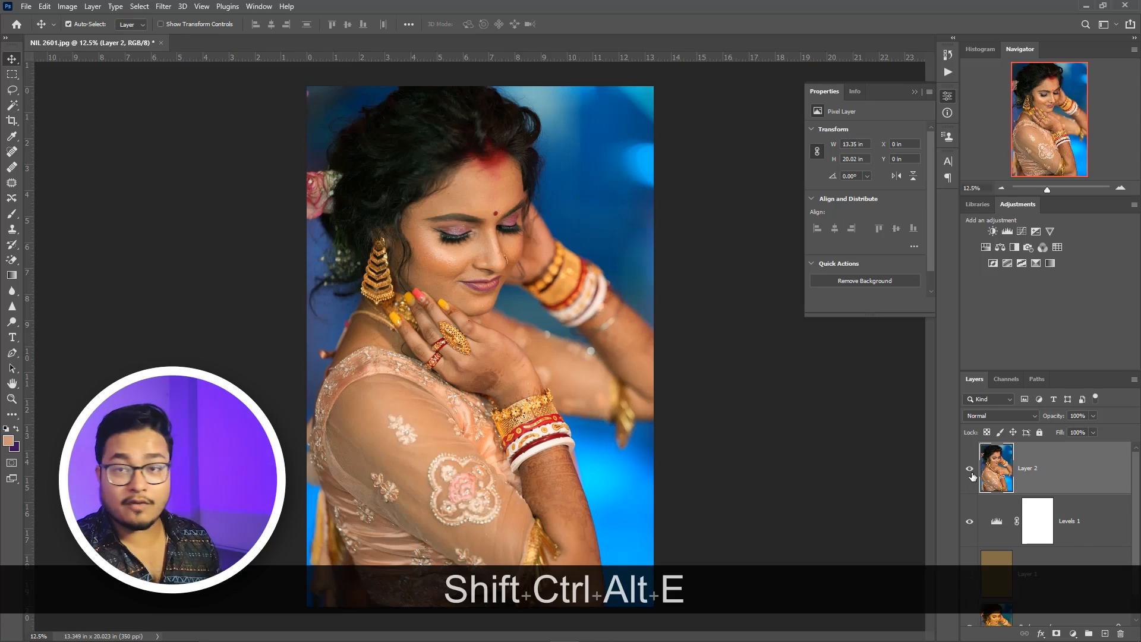
alt+scroll(484, 280, up, 3)
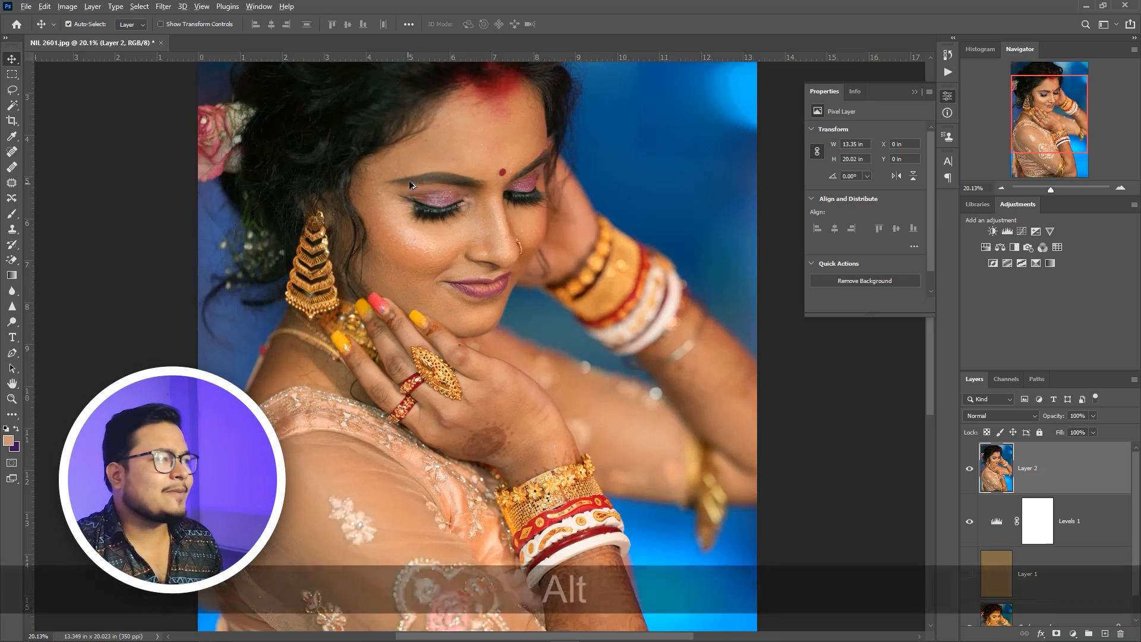
alt+scroll(416, 179, up, 3)
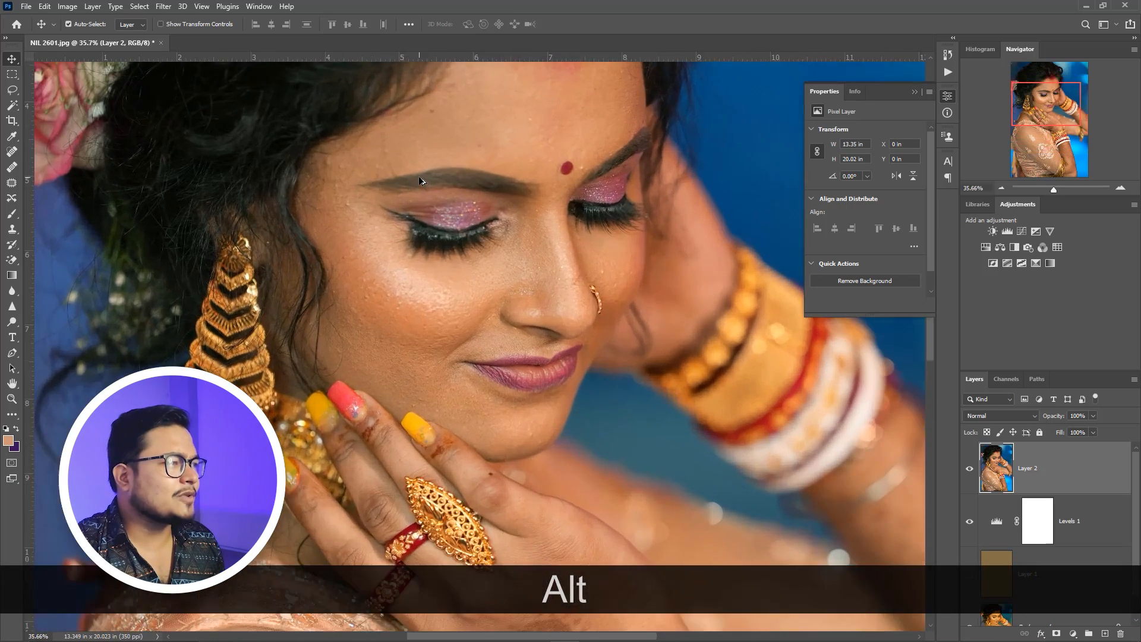
alt+scroll(419, 177, down, 3)
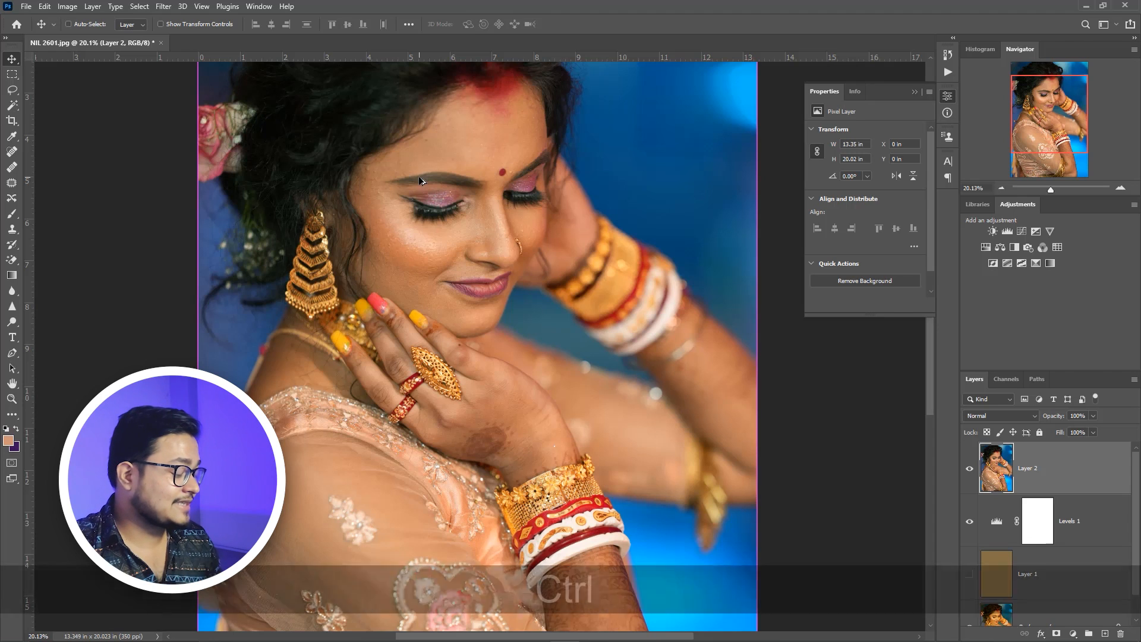
key(ctrl+f)
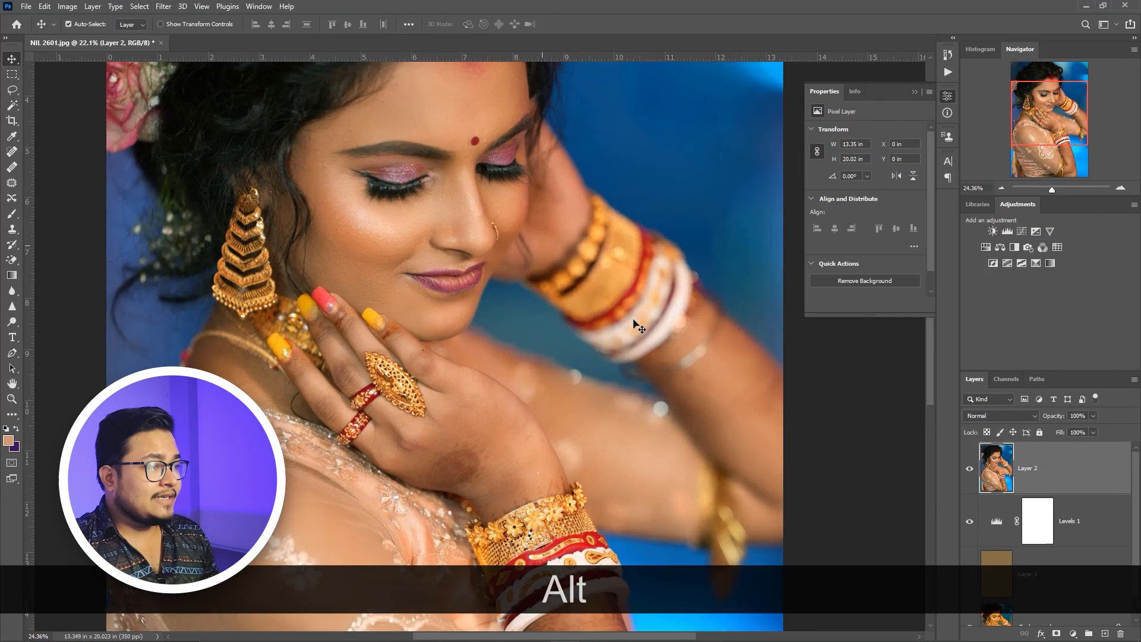
alt+scroll(634, 324, up, 2)
alt+scroll(640, 322, down, 1)
alt+scroll(661, 333, down, 1)
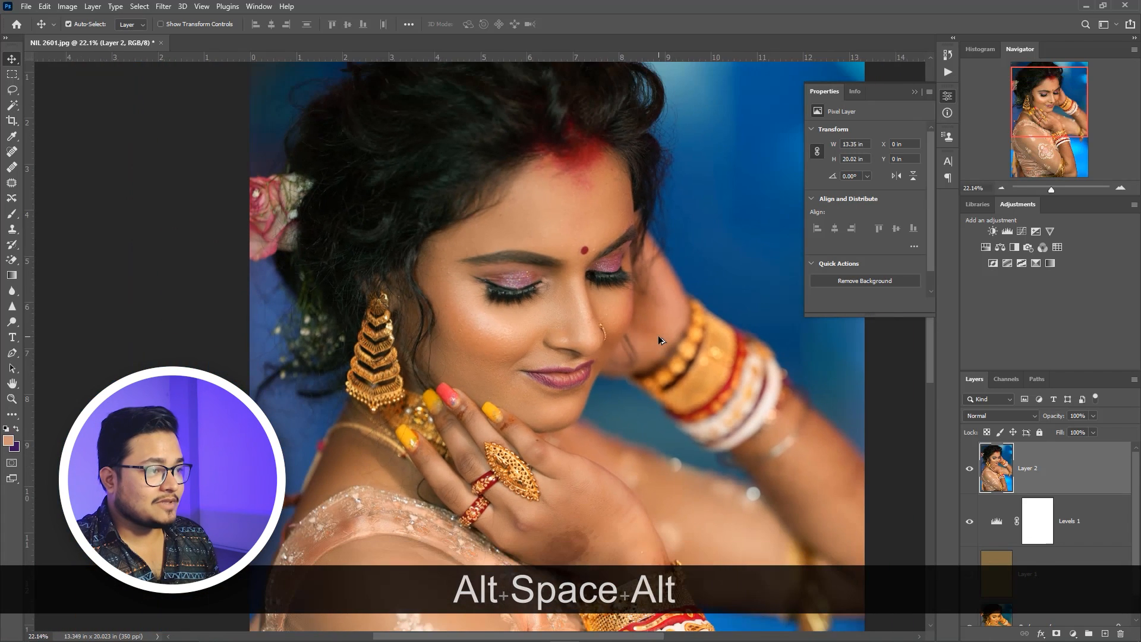
Collapse the adjustment properties and brighten the merged layer's midtones with Curves, using input 126 and output 132
click(914, 92)
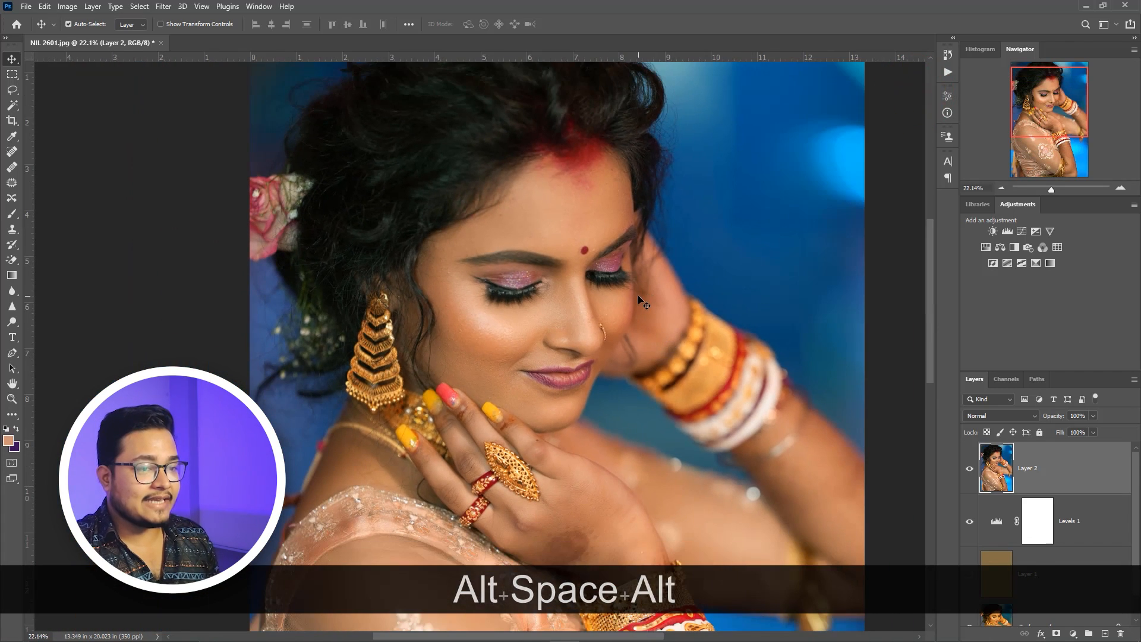
key(ctrl)
key(ctrl+m)
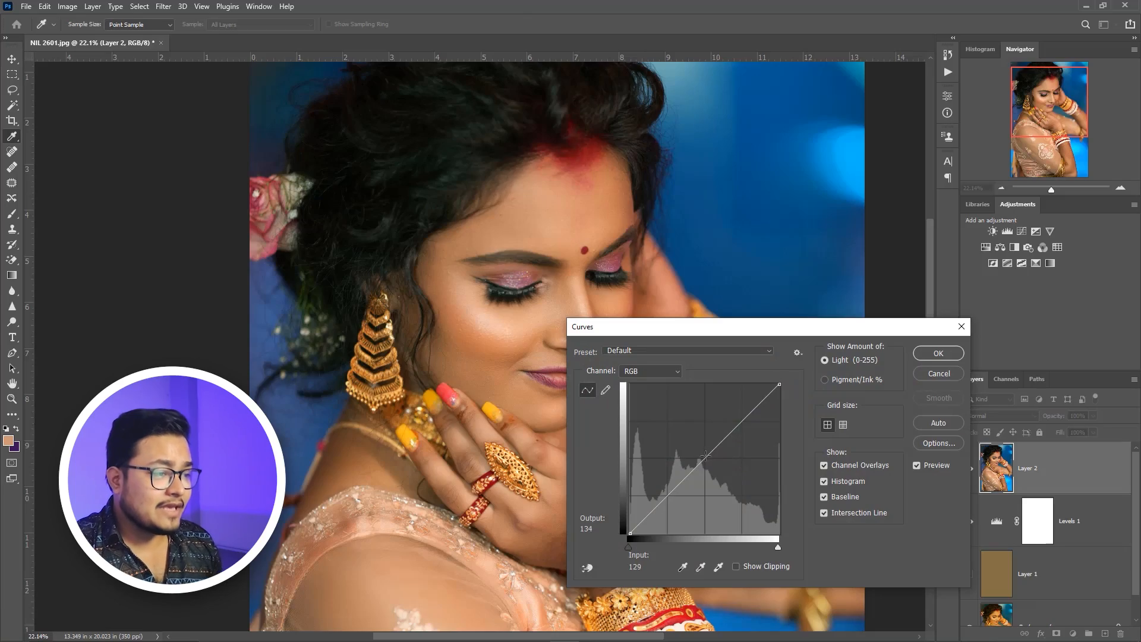
drag(704, 458, 703, 456)
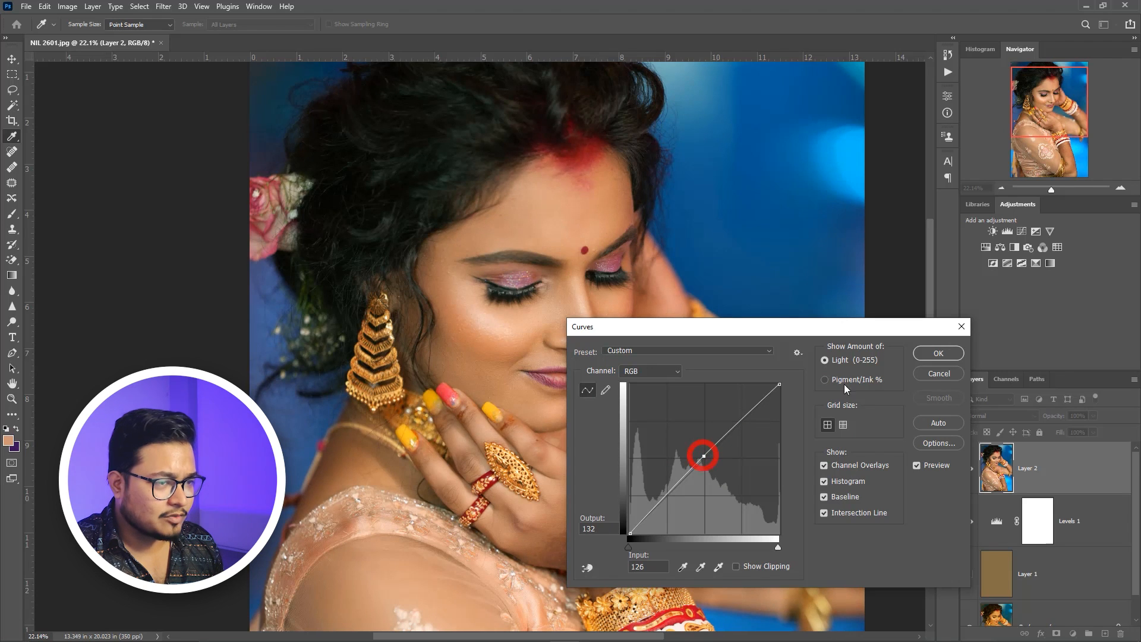
click(939, 353)
Start a Color Range selection on the merged layer
scroll(751, 362, down, 2)
scroll(743, 360, up, 1)
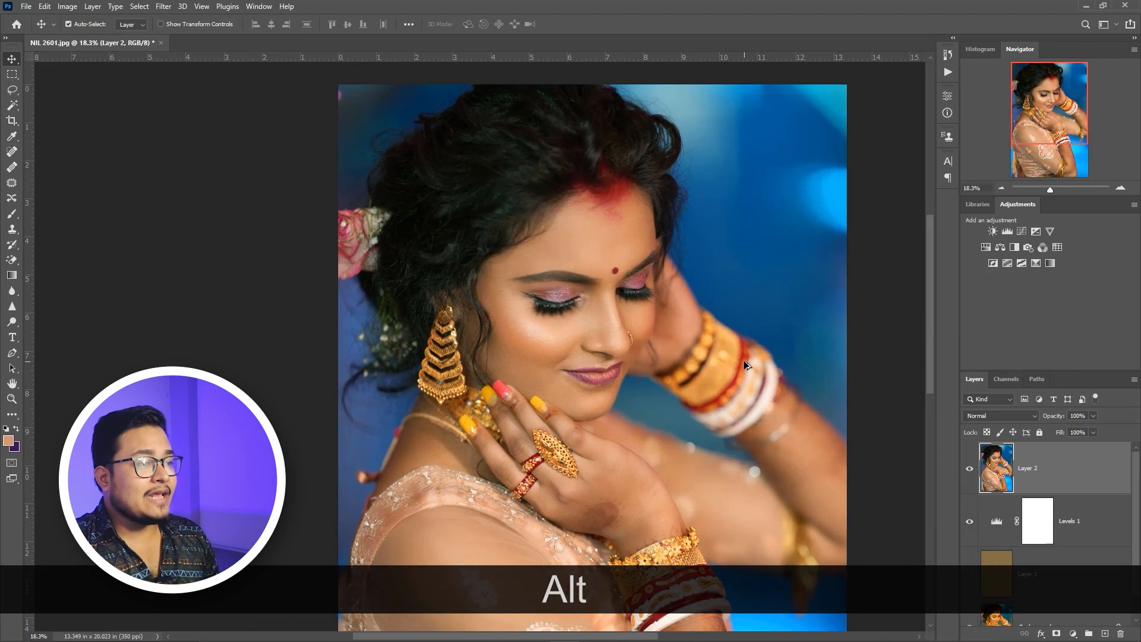
drag(732, 347, 680, 312)
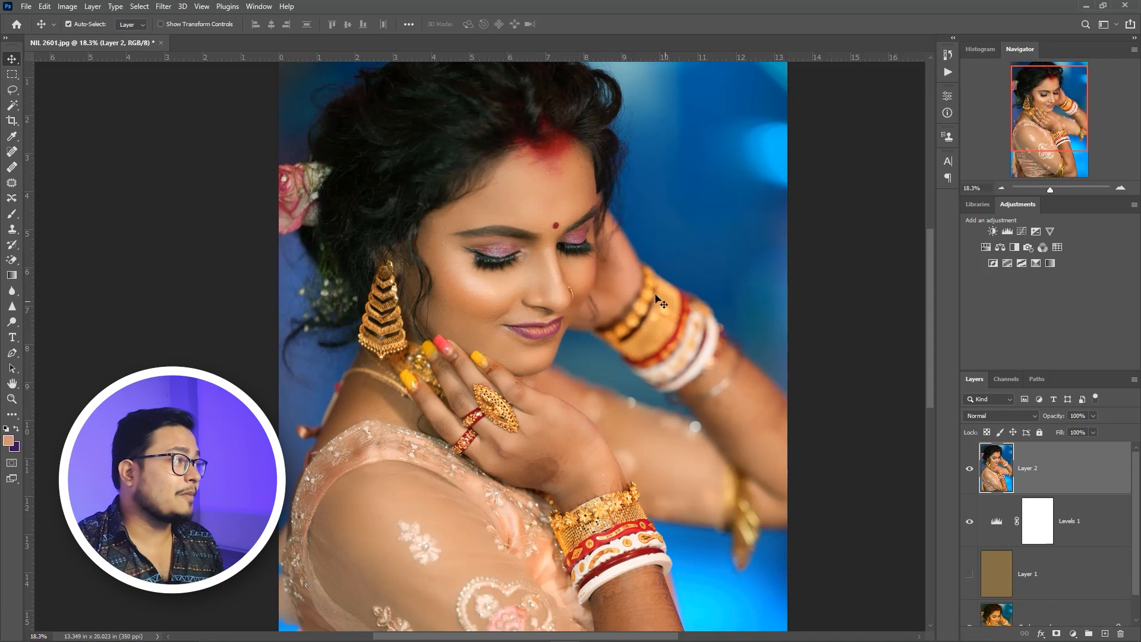
click(163, 6)
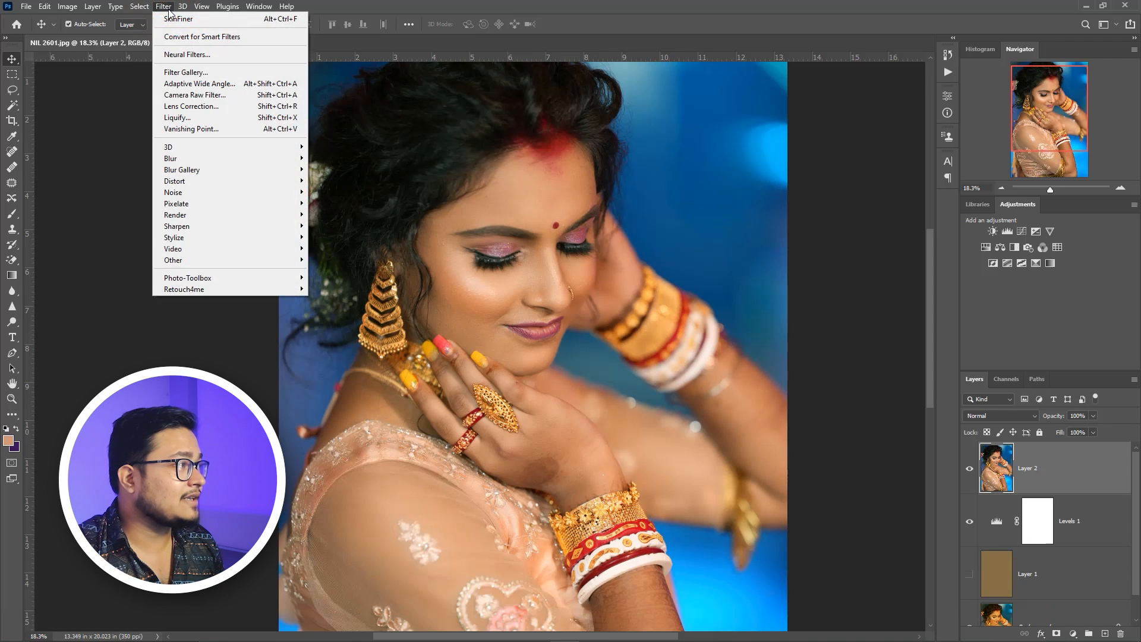
click(145, 12)
click(146, 12)
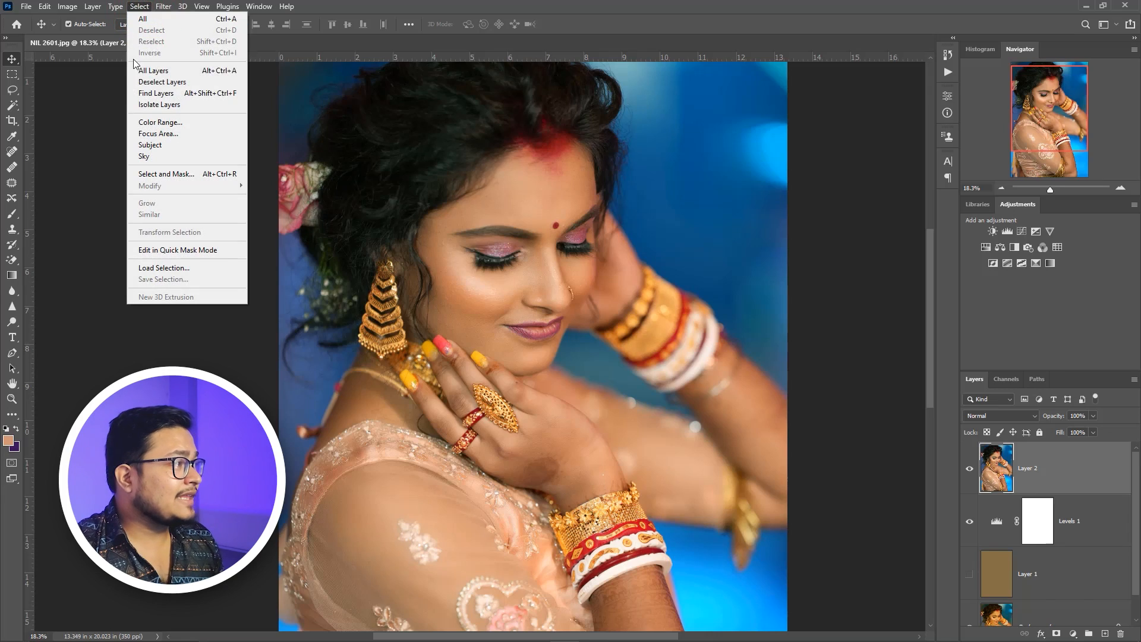
click(153, 127)
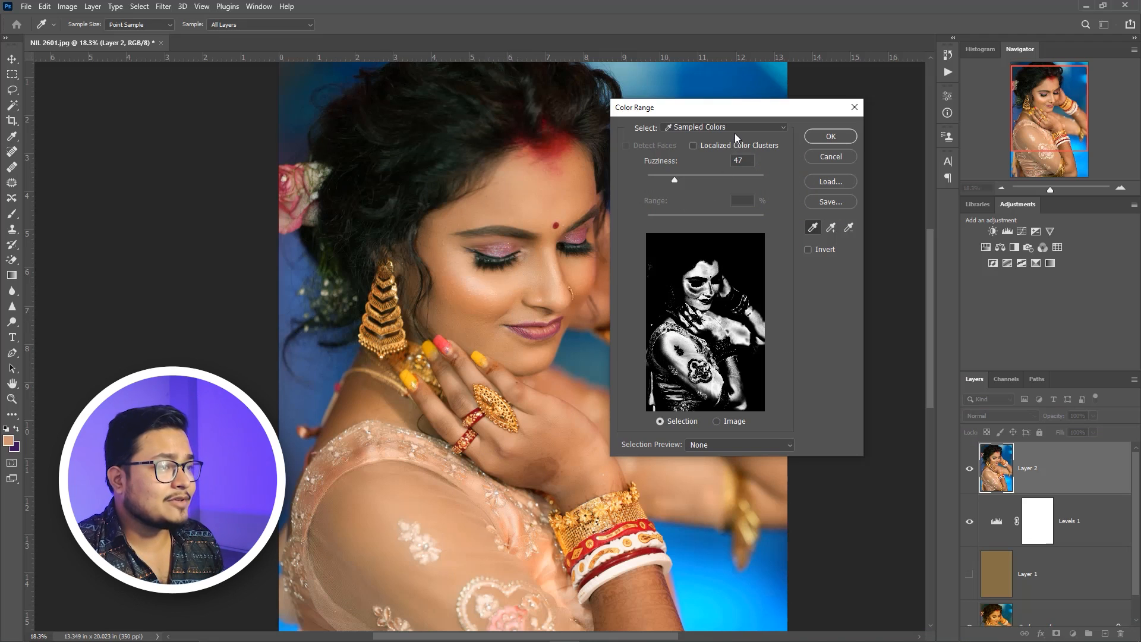
Try the Skin Tones preset for the color range and return to Sampled Colors
click(736, 130)
click(695, 287)
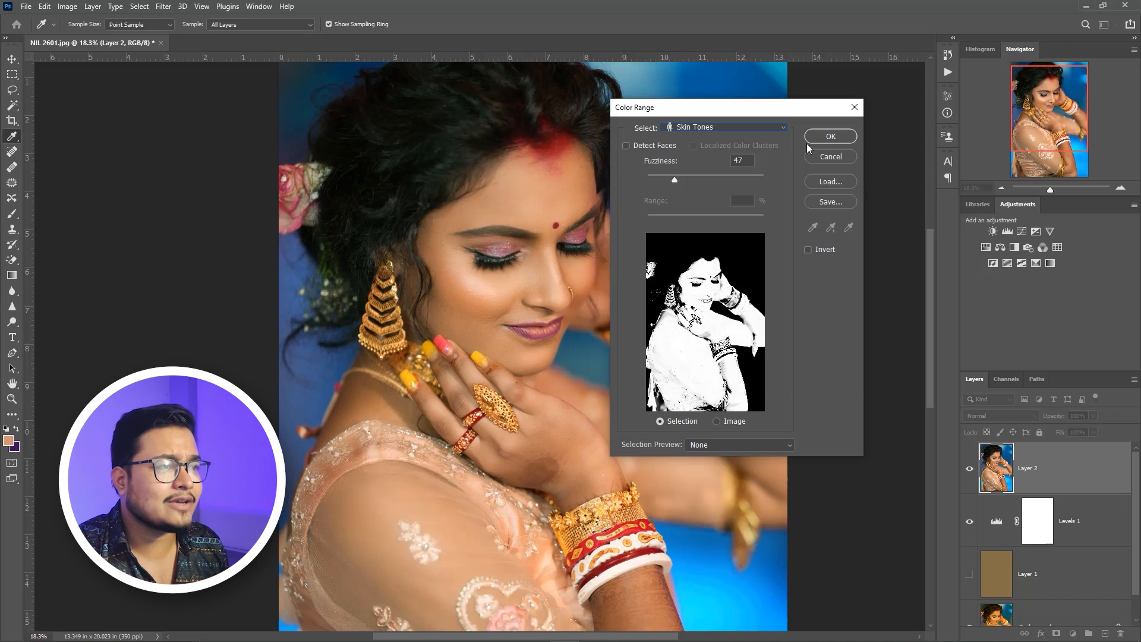
click(782, 131)
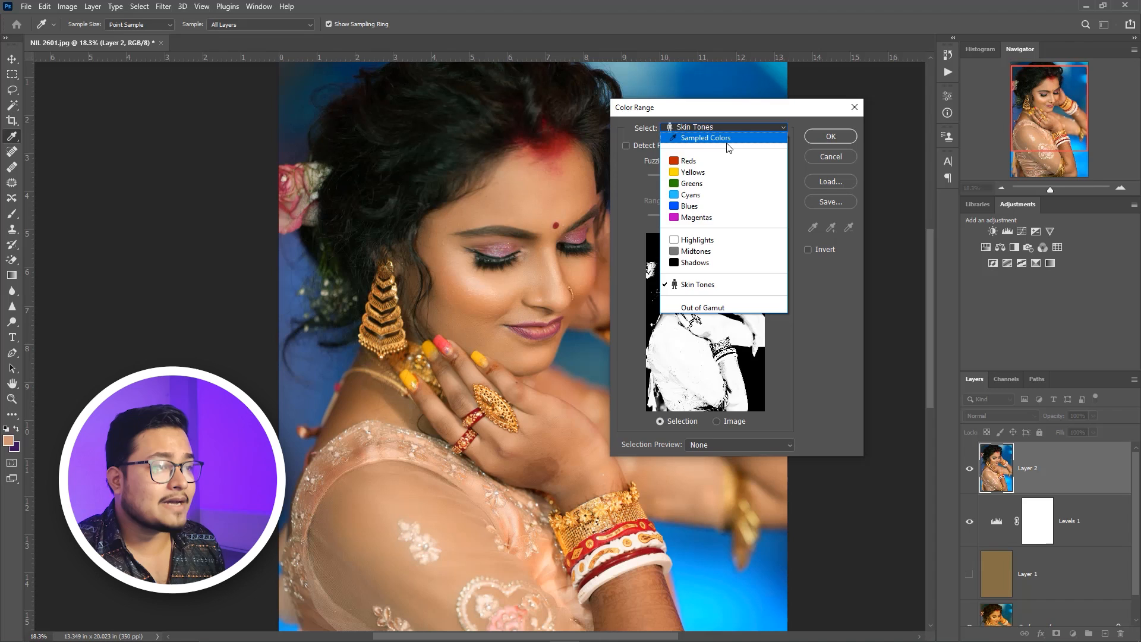
click(706, 138)
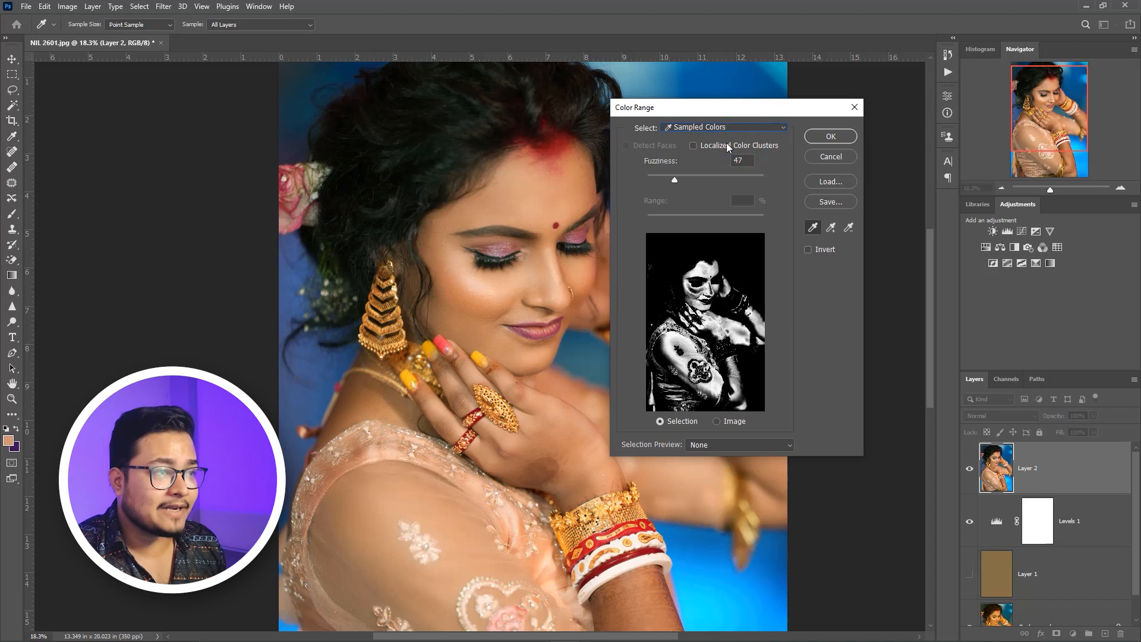
Sample the forehead skin color, set Fuzziness to 63 and create the skin selection
click(522, 200)
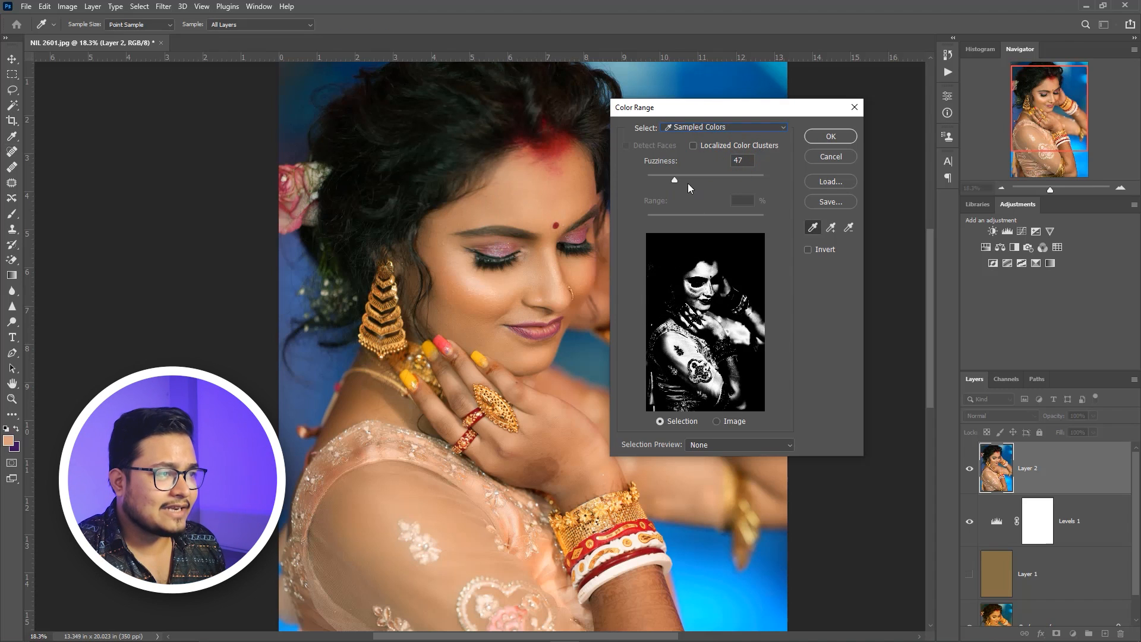
mouse_move(675, 179)
mouse_down()
mouse_move(709, 182)
mouse_move(672, 183)
mouse_move(685, 183)
mouse_up()
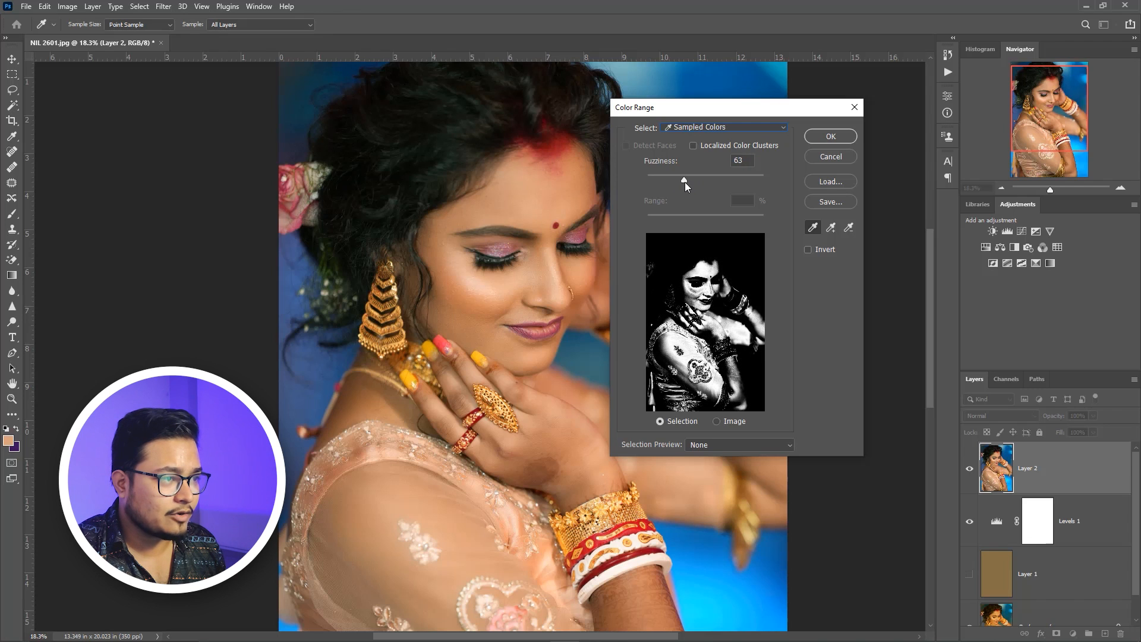
click(835, 136)
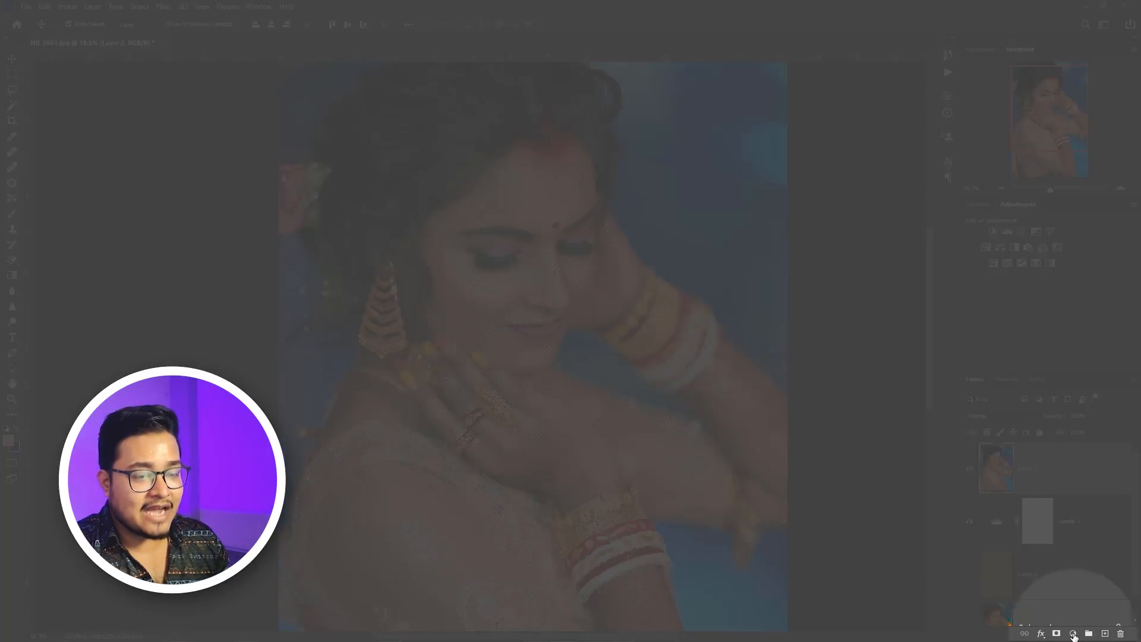
Add a Color Balance adjustment to the selected skin tones, setting the midtones to +4 toward red and +5 toward blue
click(1073, 635)
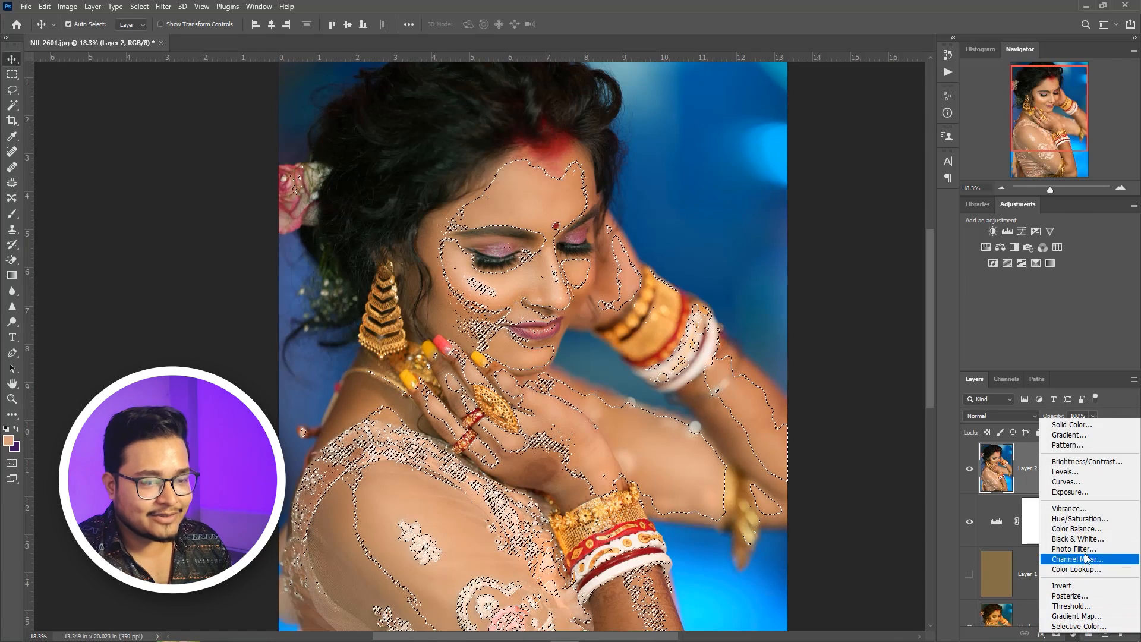
click(1077, 528)
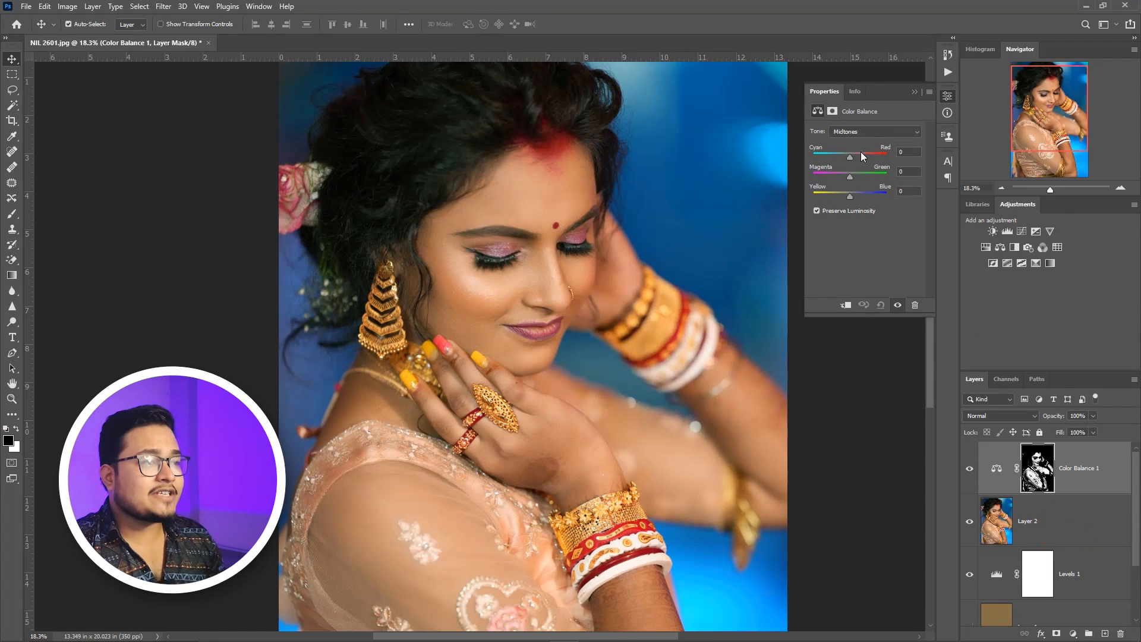
scroll(903, 192, up, 4)
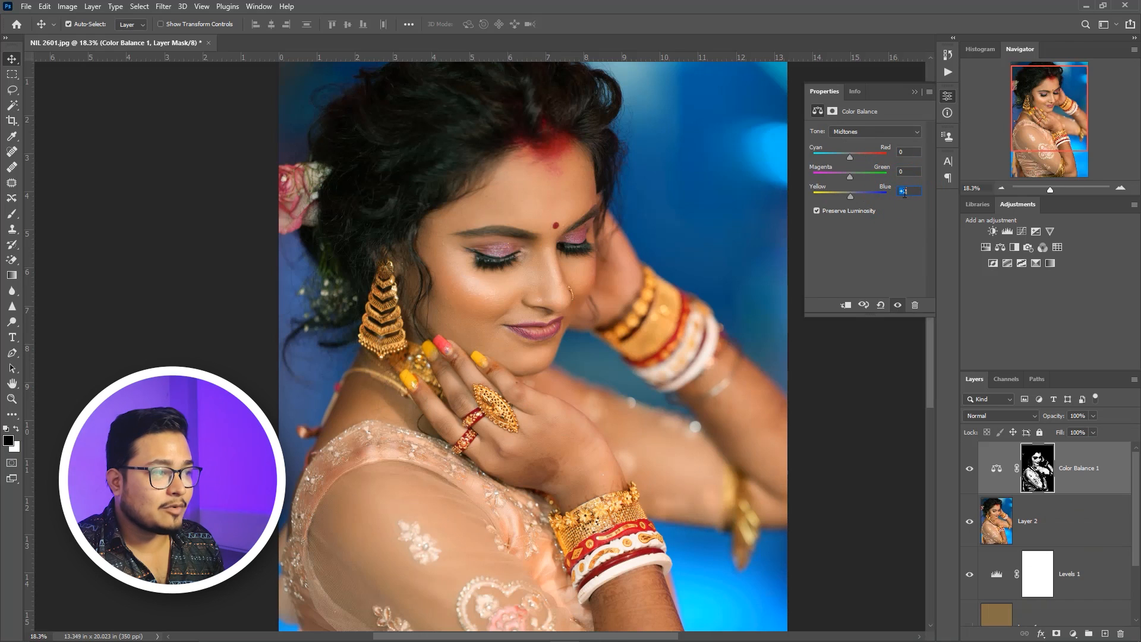
click(910, 153)
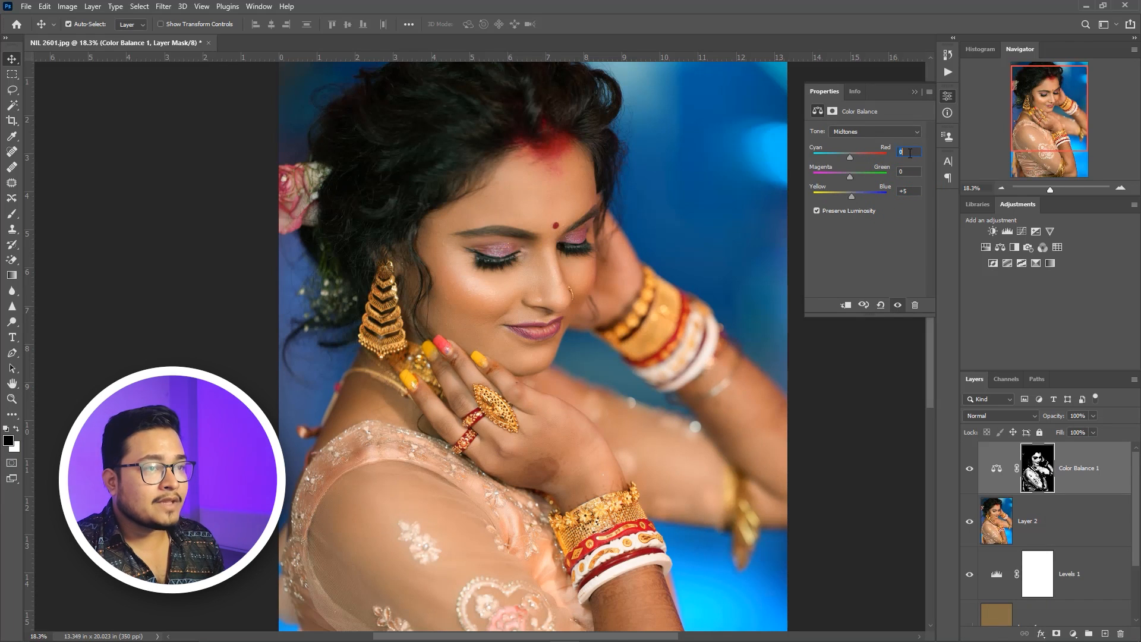
scroll(910, 154, up, 3)
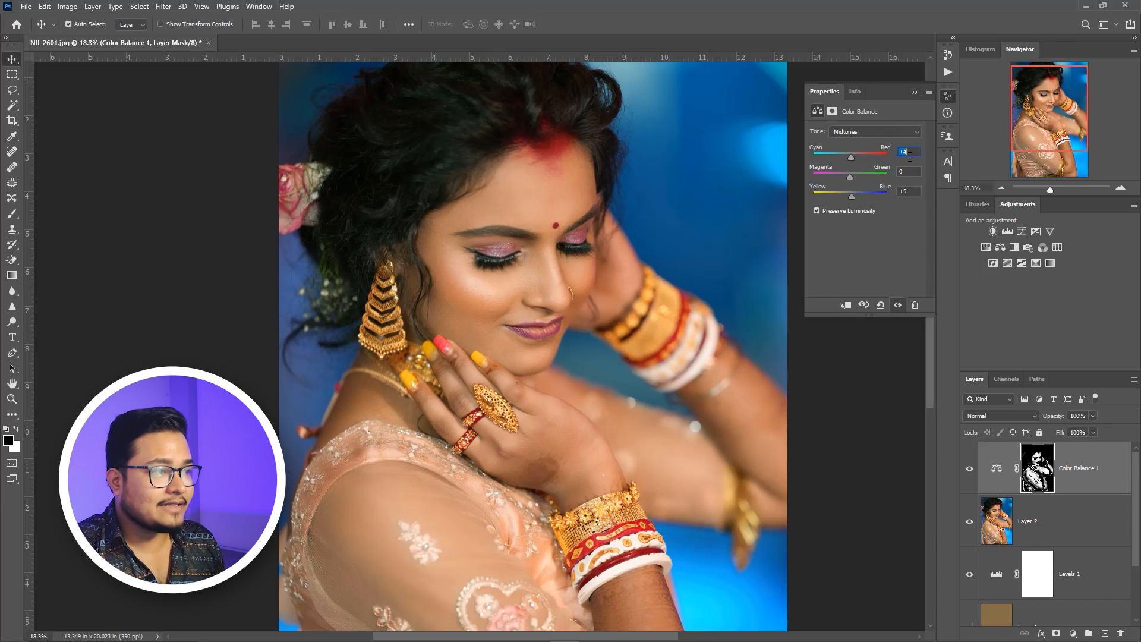
click(914, 91)
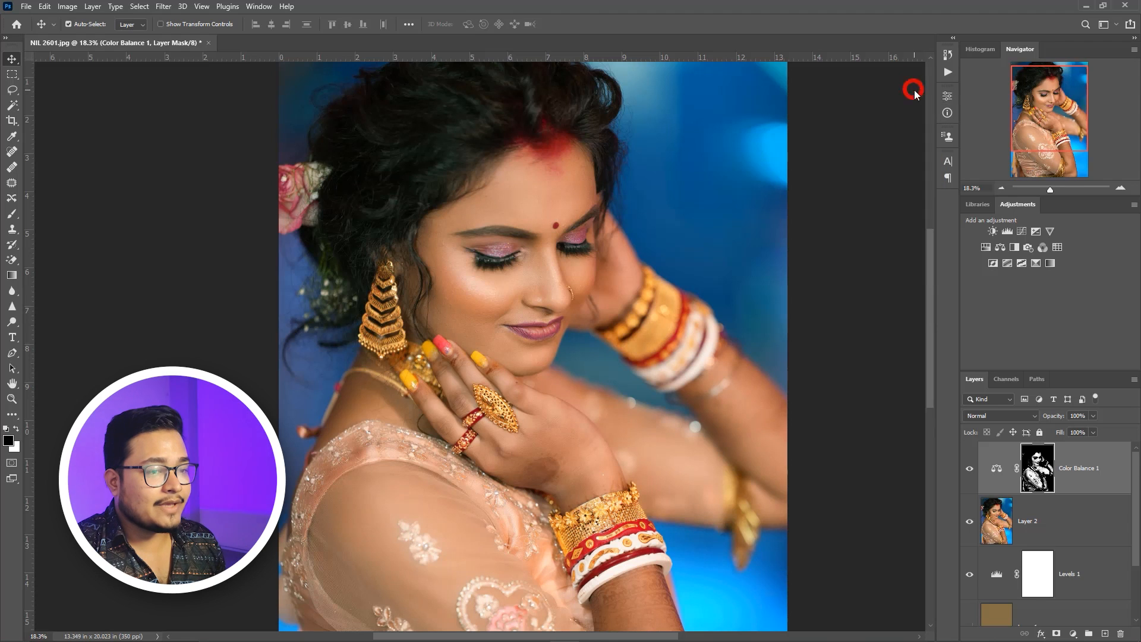
Stamp the visible layers into a new layer and apply the Average blur to a duplicate of it
key(ctrl+shift+alt+e)
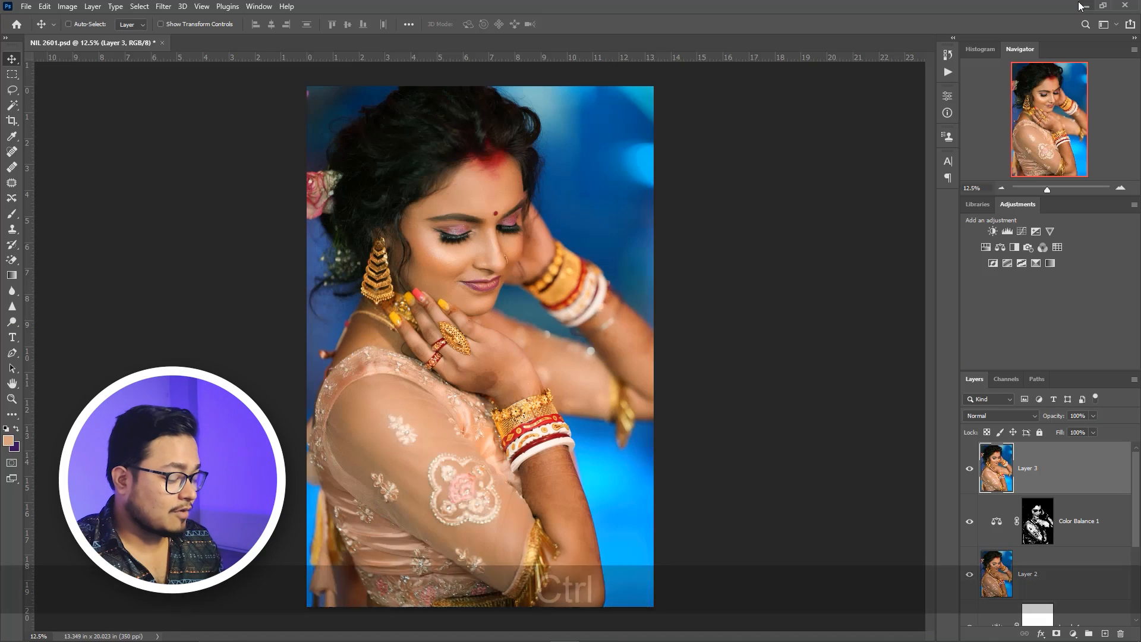
key(ctrl+j)
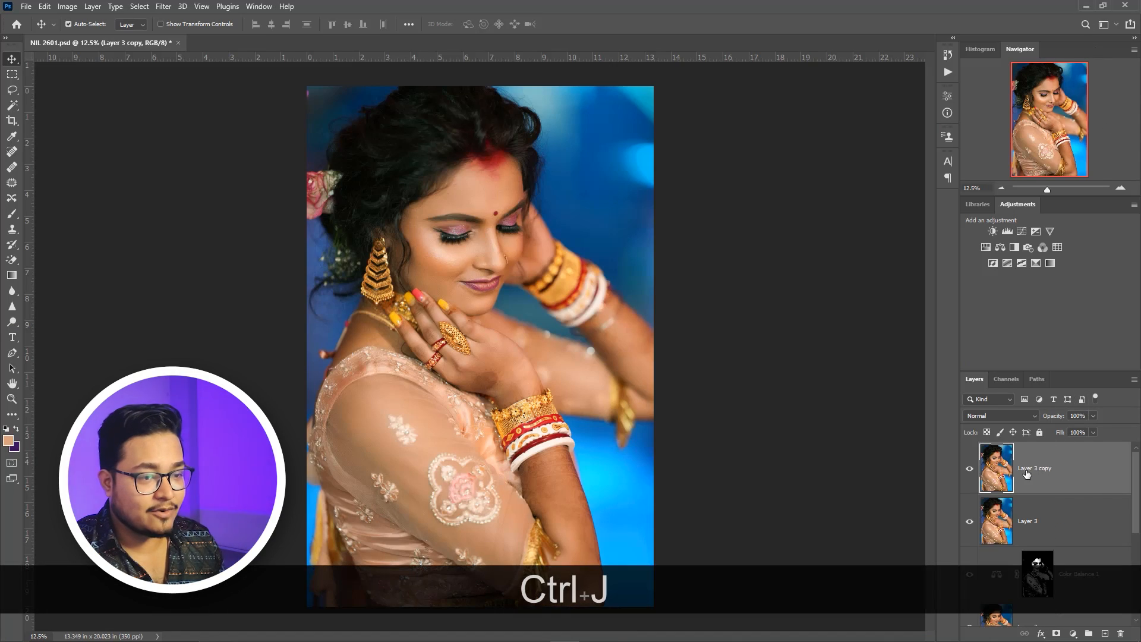
click(163, 7)
mouse_move(198, 159)
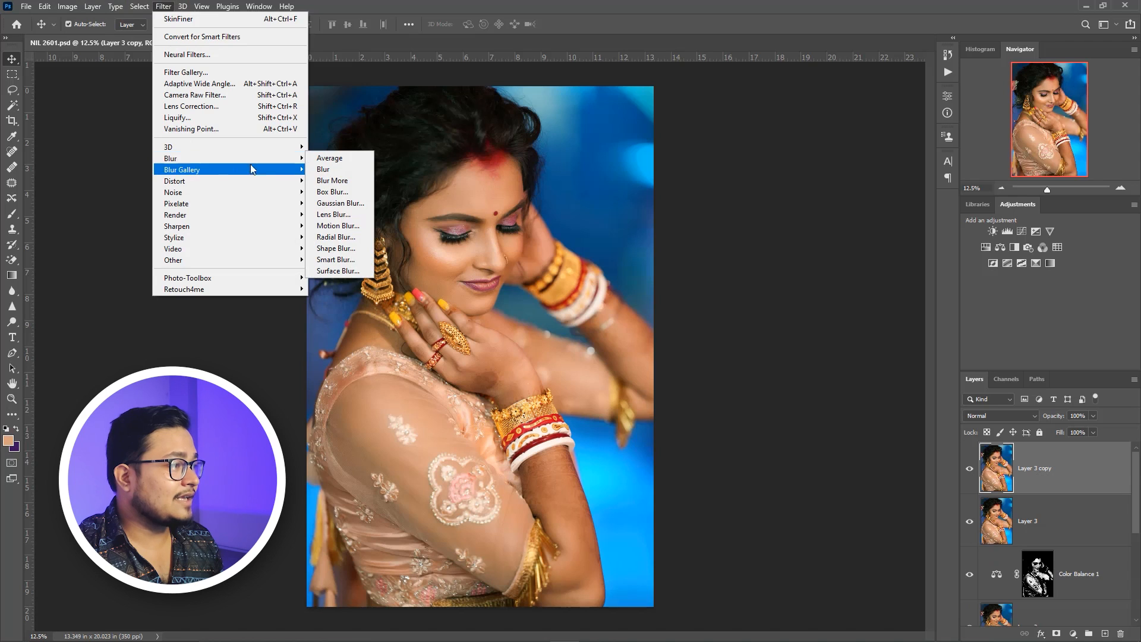
click(330, 158)
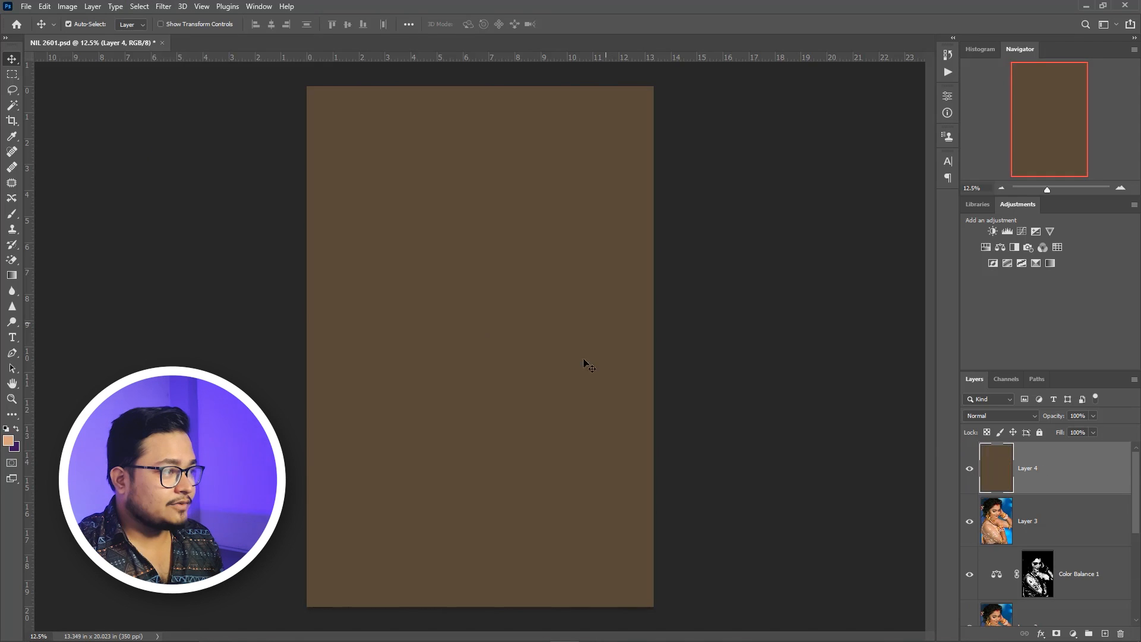
Add a Levels adjustment above the averaged layer and neutralize its brown color with the gray point eyedropper
scroll(454, 280, up, 4)
scroll(451, 283, down, 3)
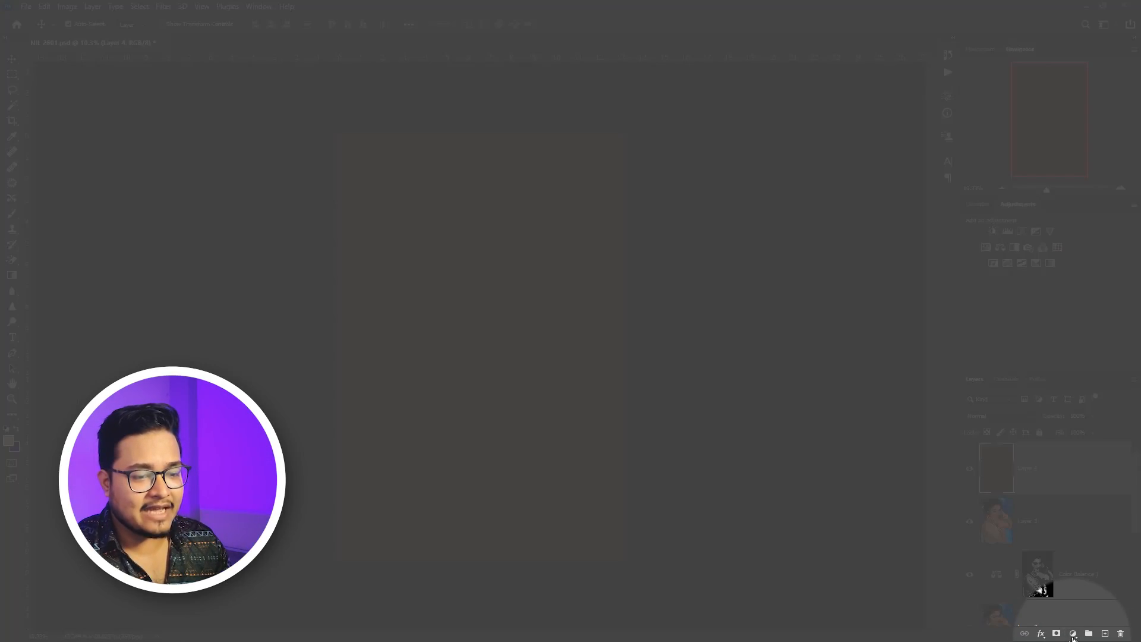
click(1073, 634)
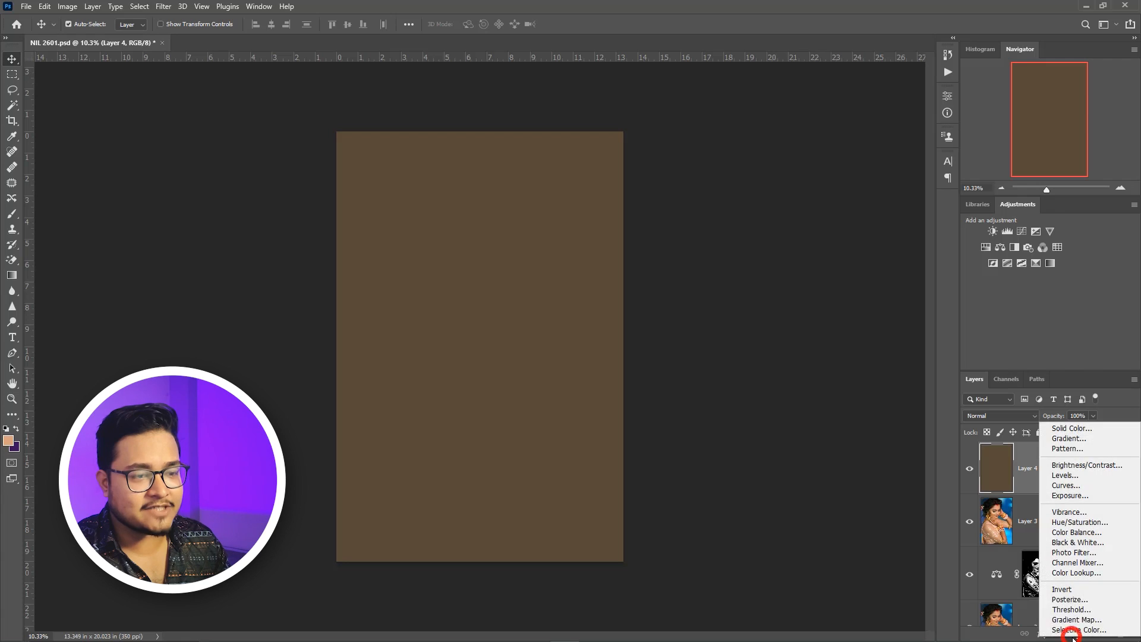
click(1082, 477)
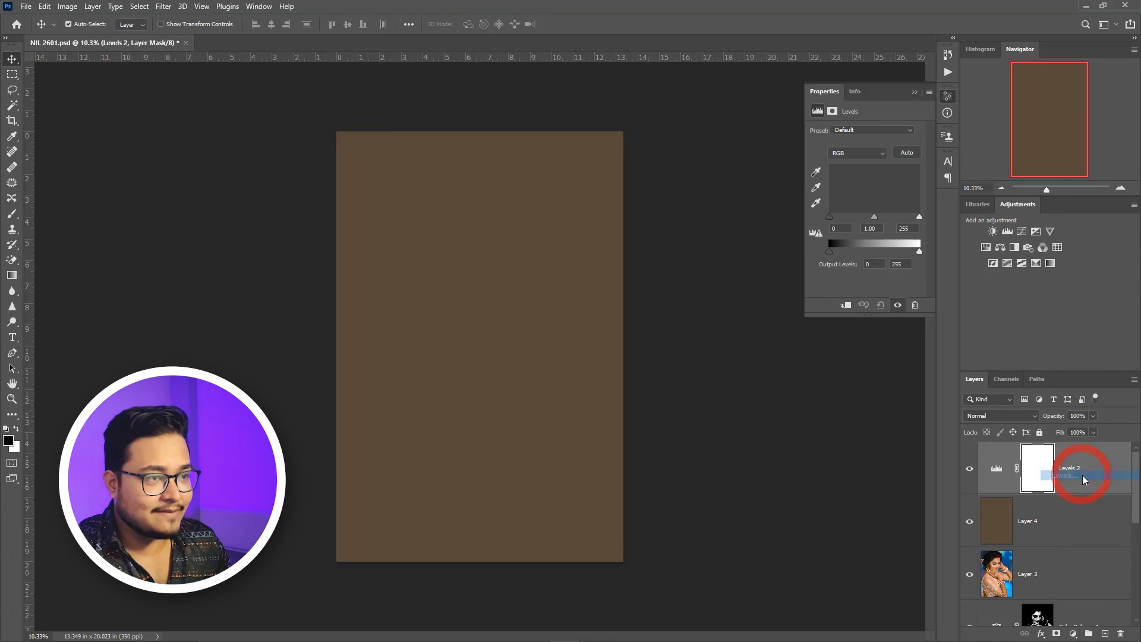
click(817, 188)
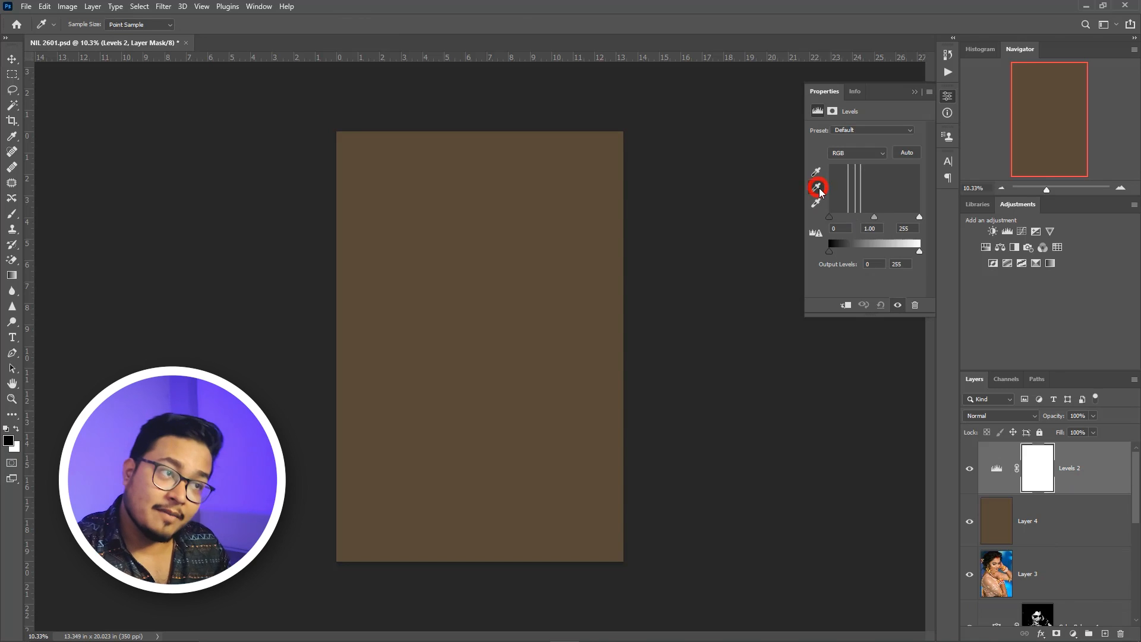
click(542, 252)
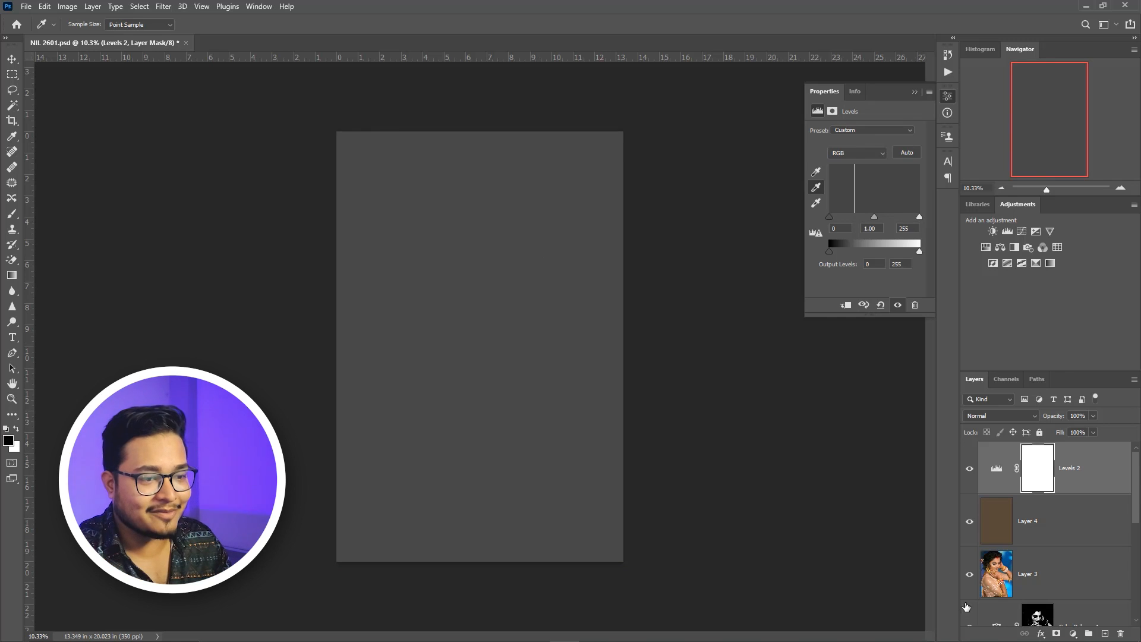
Hide the averaged color layer beneath the new Levels adjustment
click(1046, 524)
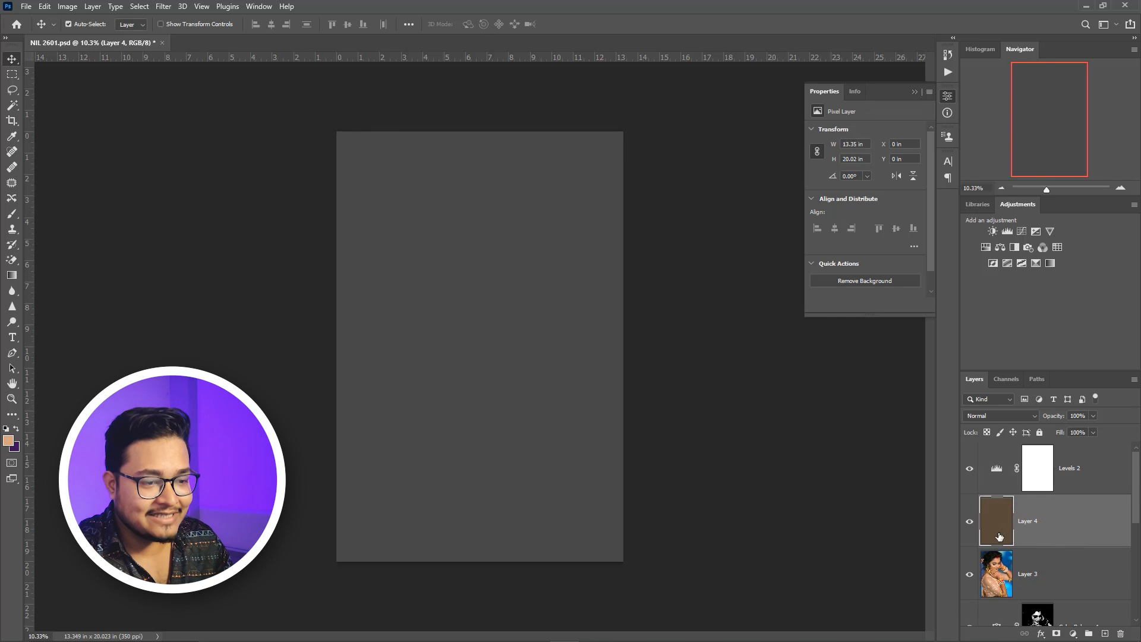
click(969, 523)
scroll(457, 299, up, 2)
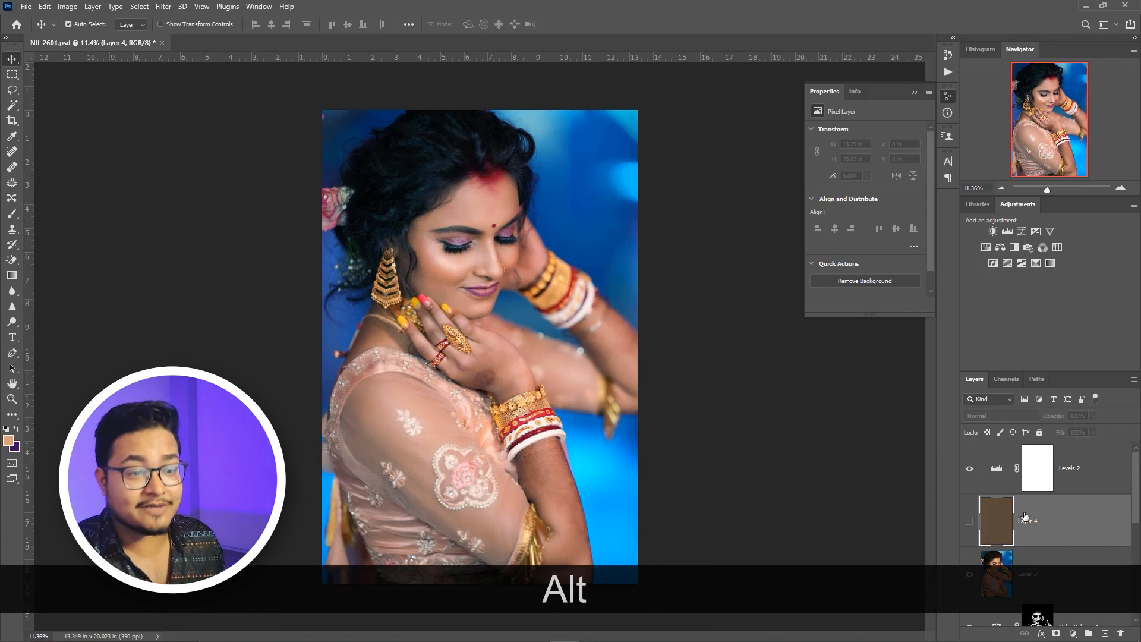
Set the Levels 2 adjustment layer's blend mode to Lighten and its opacity to 56%
click(1083, 485)
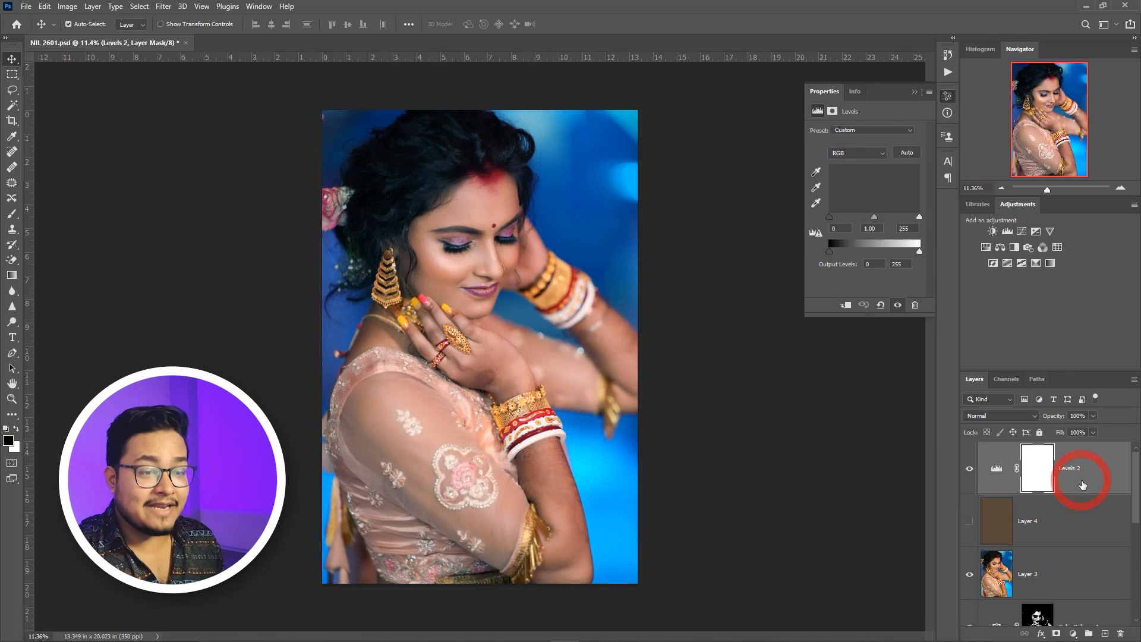
click(1031, 416)
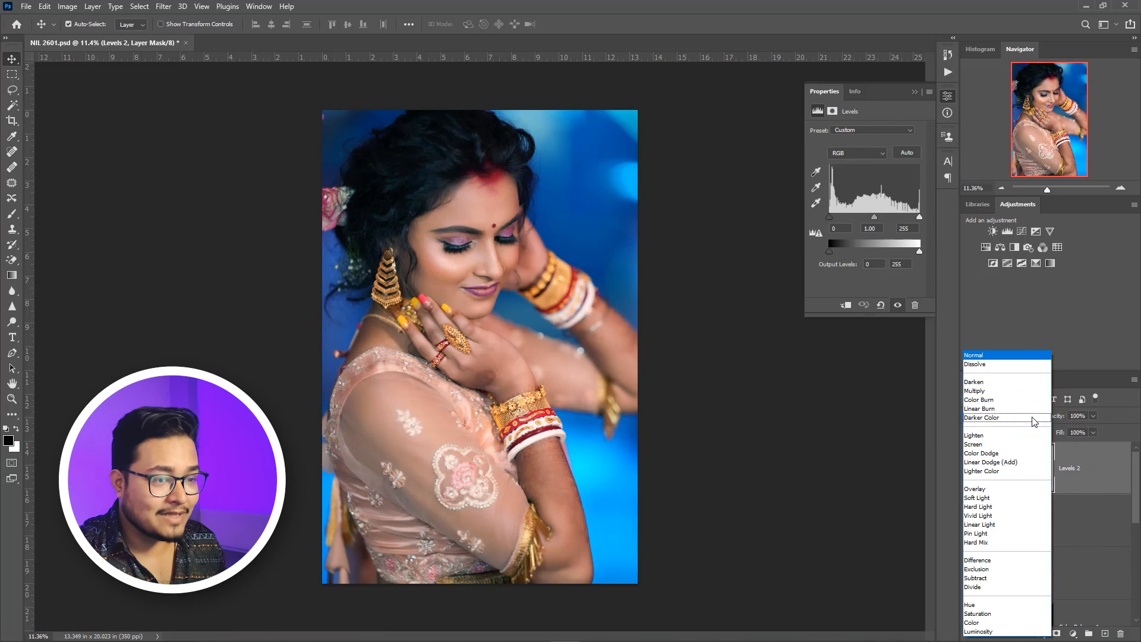
click(998, 438)
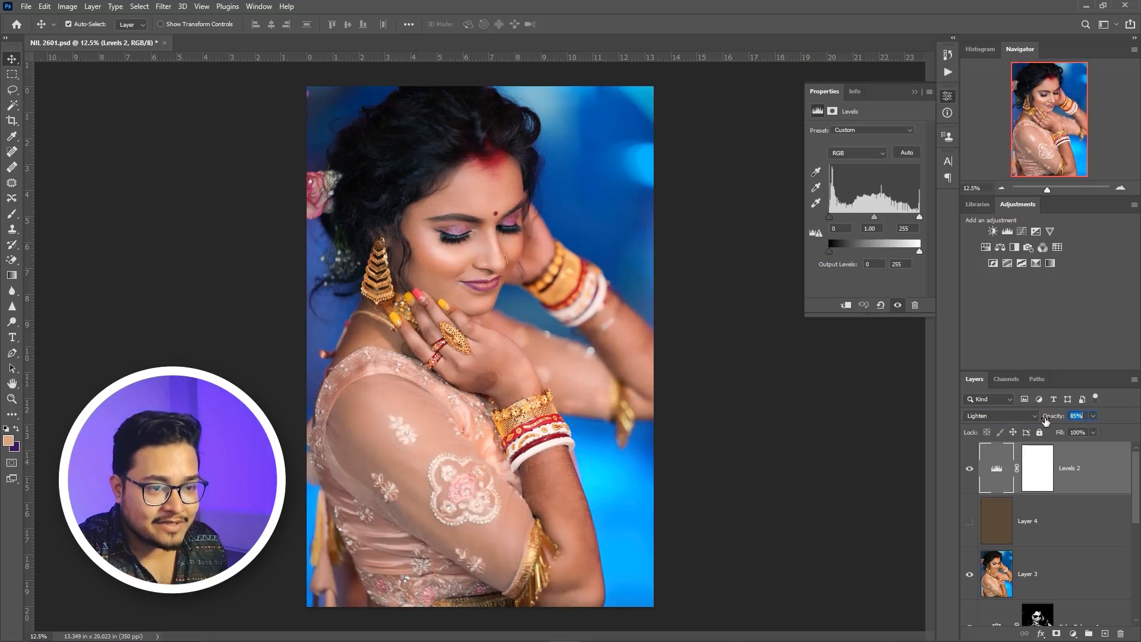
drag(1032, 420, 1029, 421)
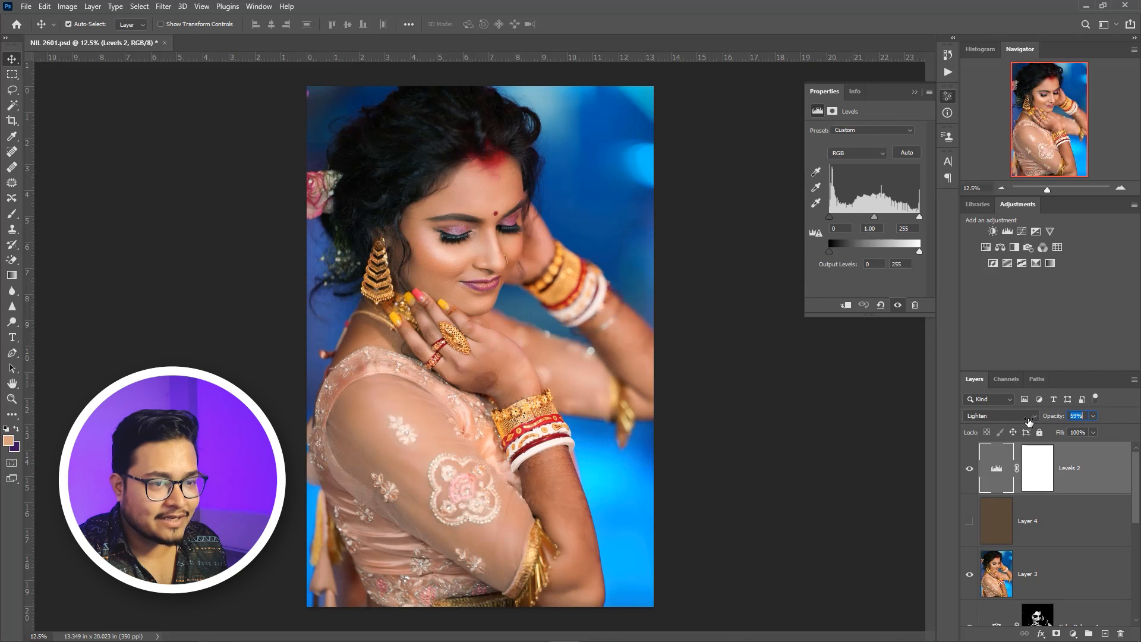
drag(1026, 420, 1028, 420)
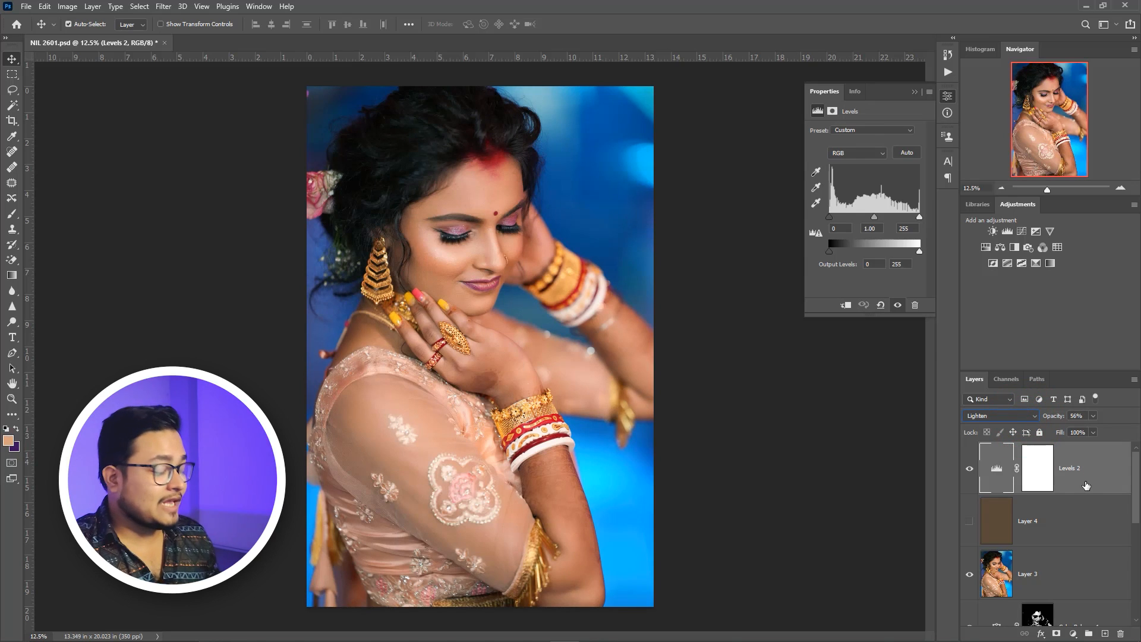
Stamp all visible layers into a new merged layer above Levels 2
key(ctrl+alt+shift+e)
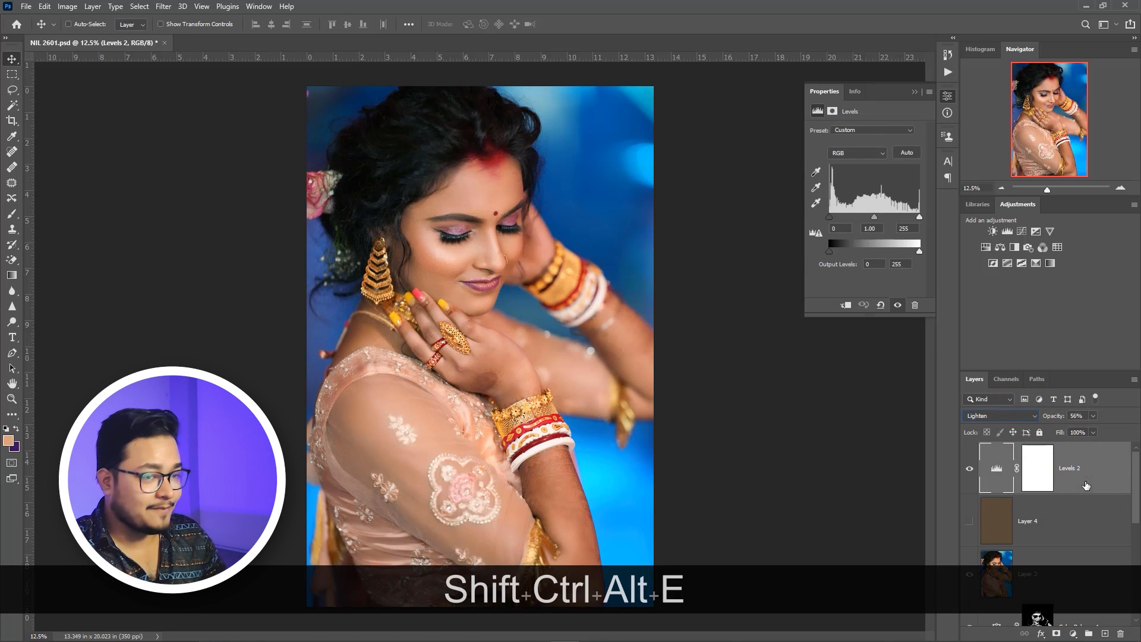
click(1085, 521)
click(1080, 480)
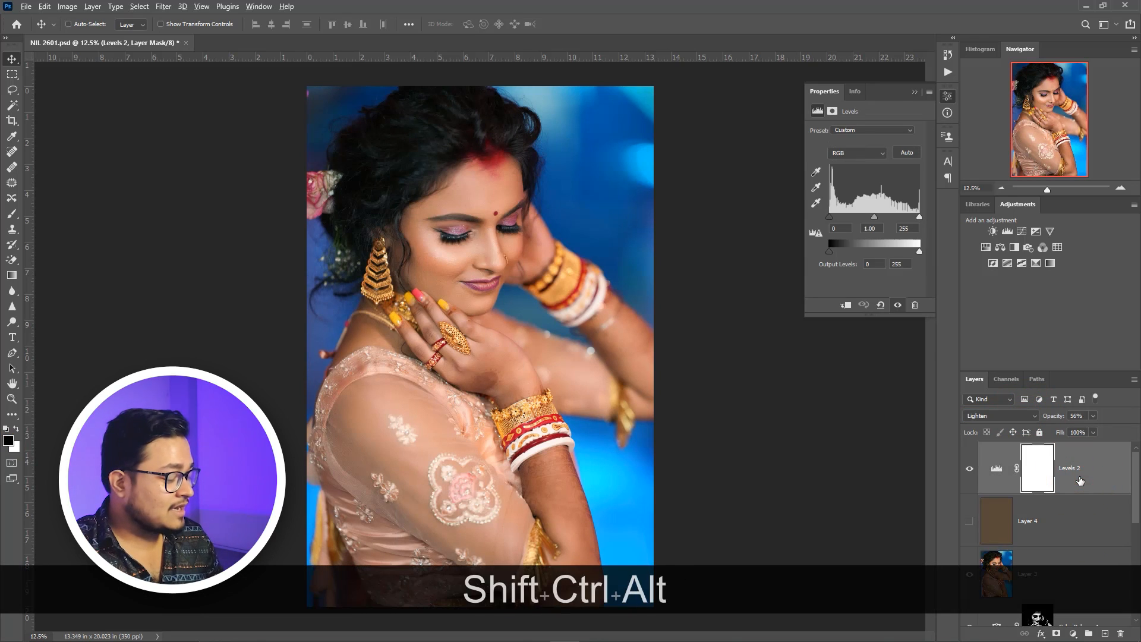
key(ctrl+alt+shift+e)
Group all layers from Levels 2 down to Layer 1, leaving the merged layer and Background outside
click(1090, 518)
scroll(1090, 519, down, 4)
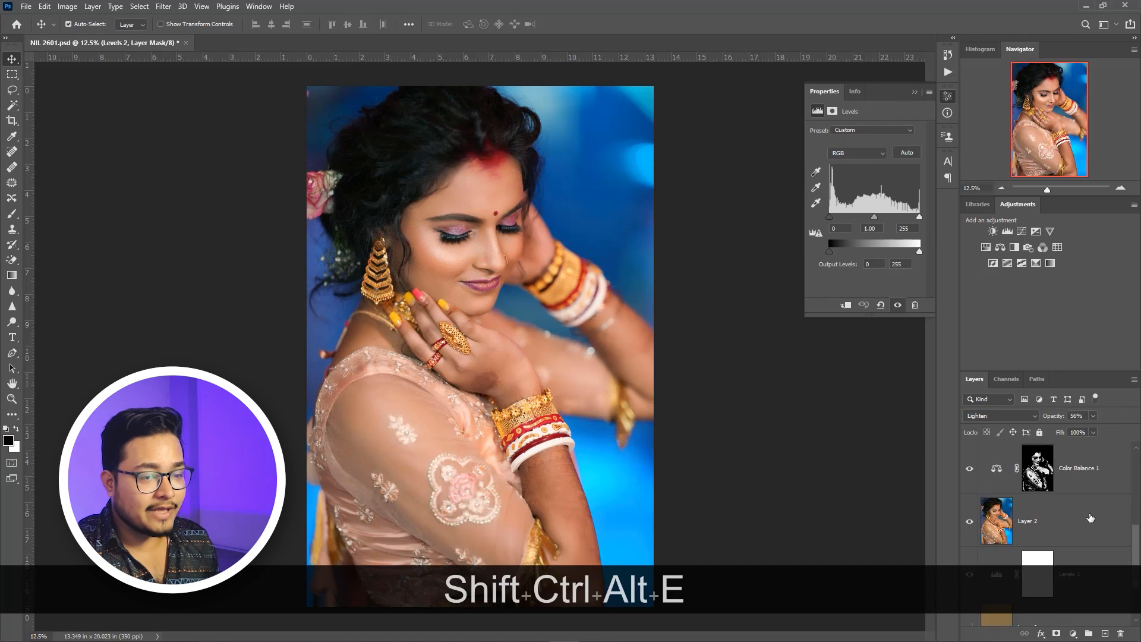
shift+click(1066, 545)
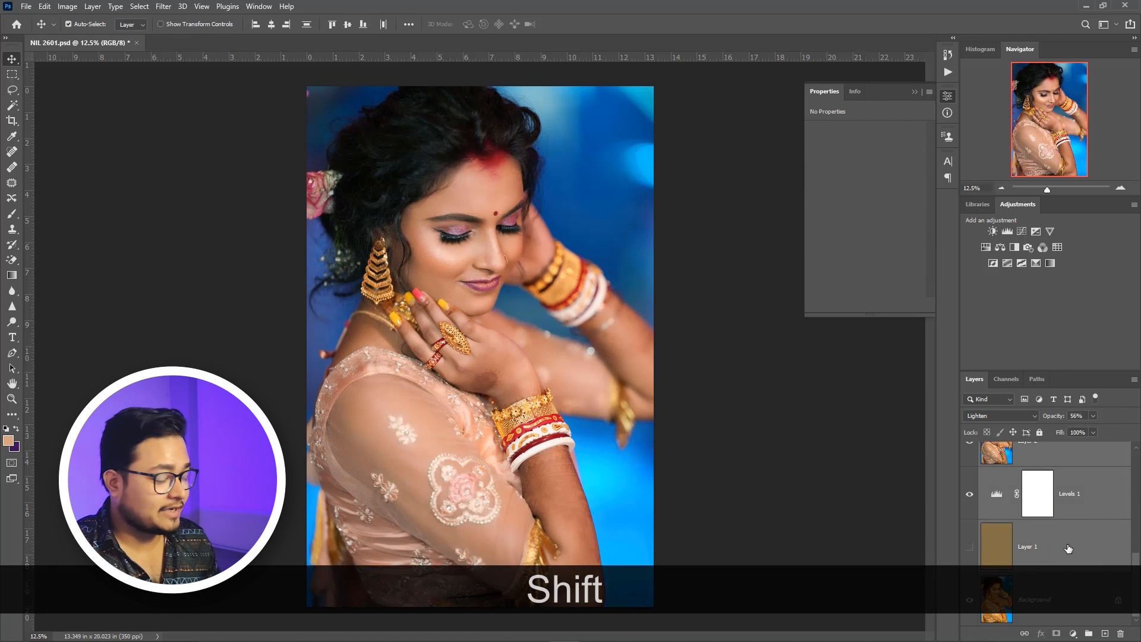
key(ctrl+shift+g)
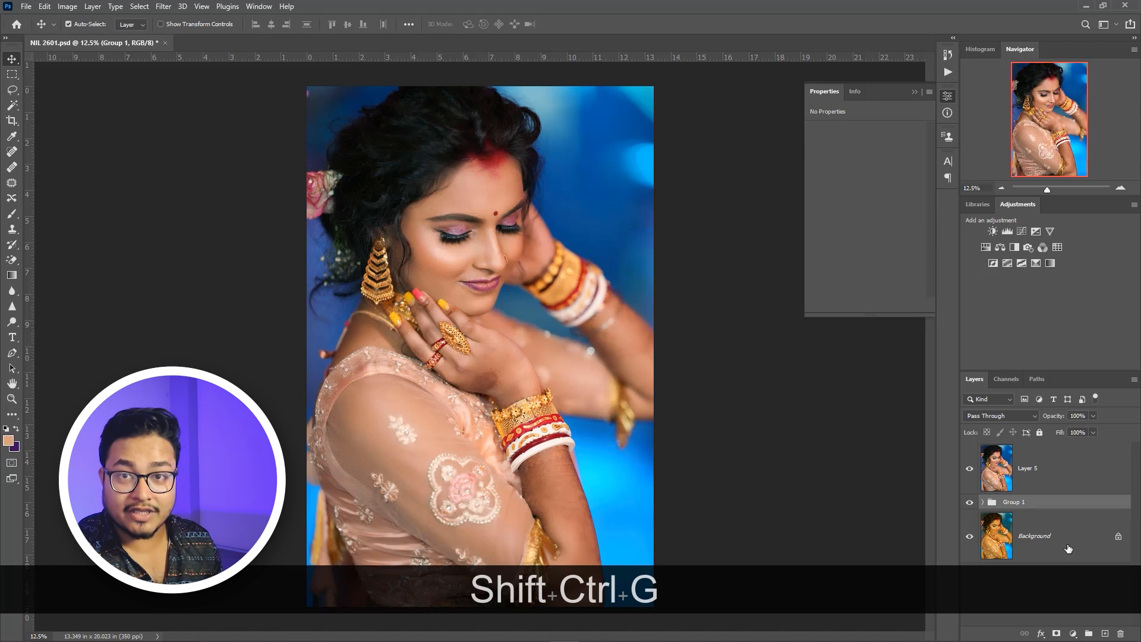
Hide the group and the merged layer to compare the retouch with the original photo
click(969, 502)
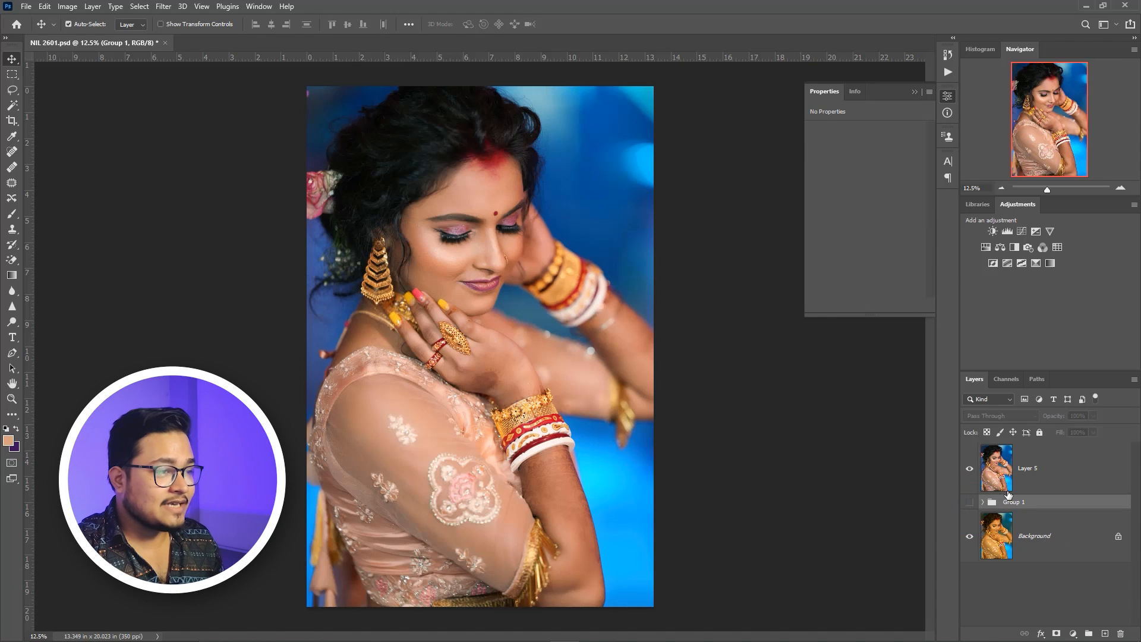
click(971, 470)
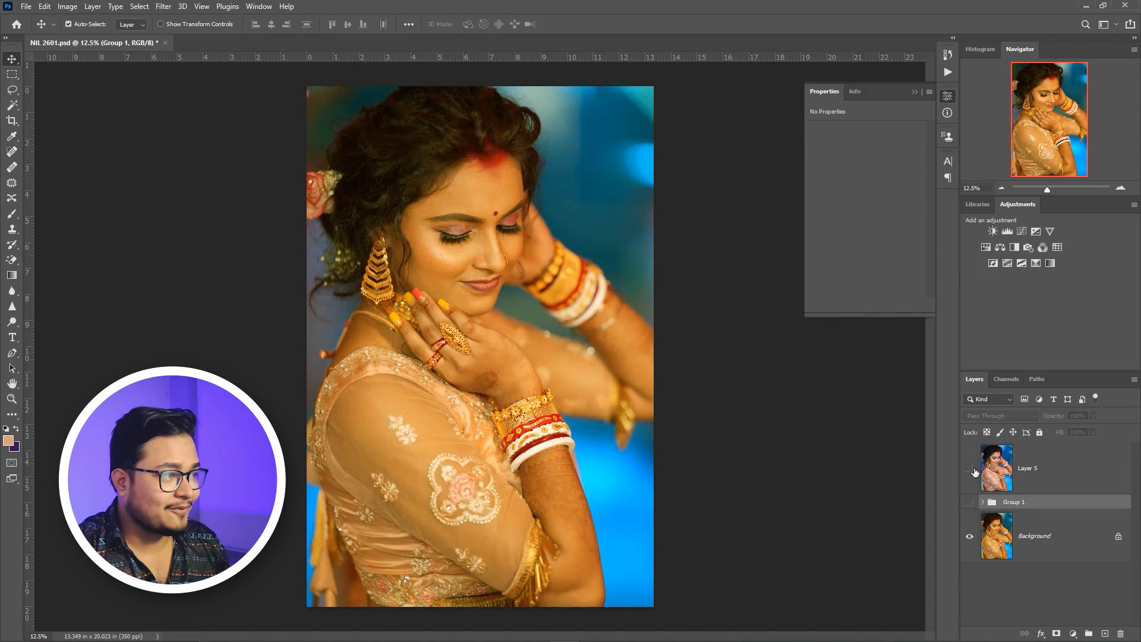